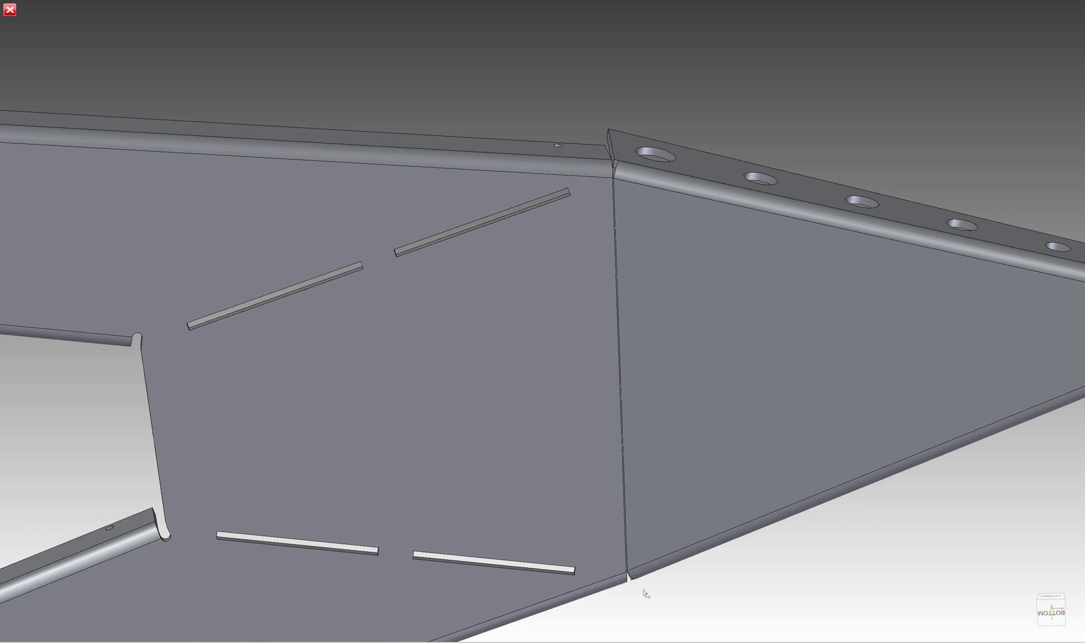
Step: Orbit the bent bracket to inspect the flange joint from low and high angles
{"action": "scroll", "coordinate": [550, 250], "scroll_direction": "up", "scroll_amount": 5}
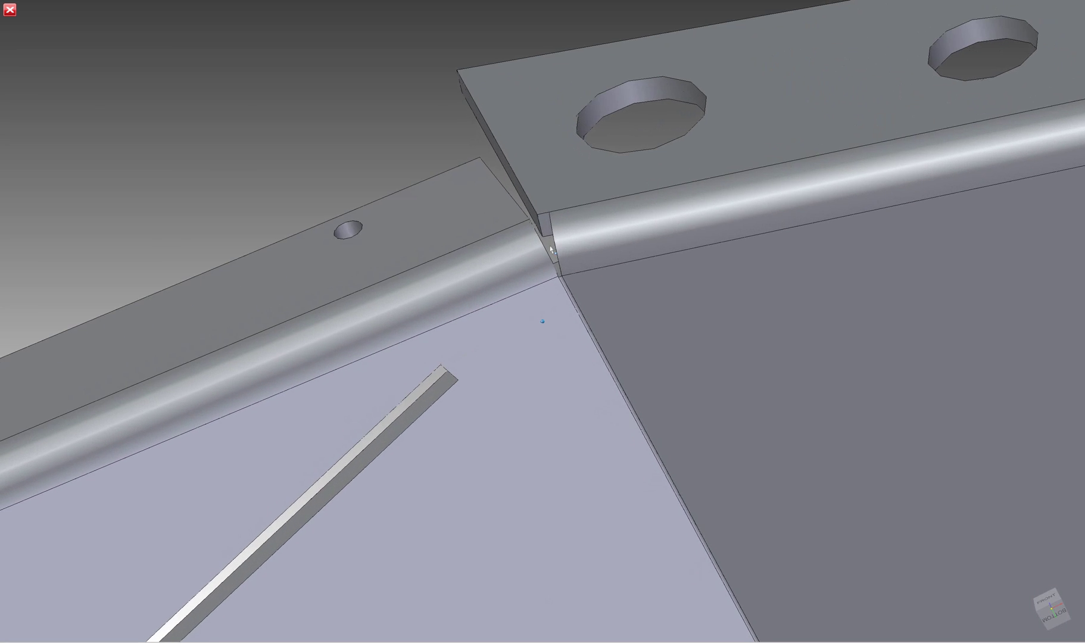
{"action": "middle_click_drag", "start_coordinate": [546, 244], "coordinate": [447, 450], "text": "shift"}
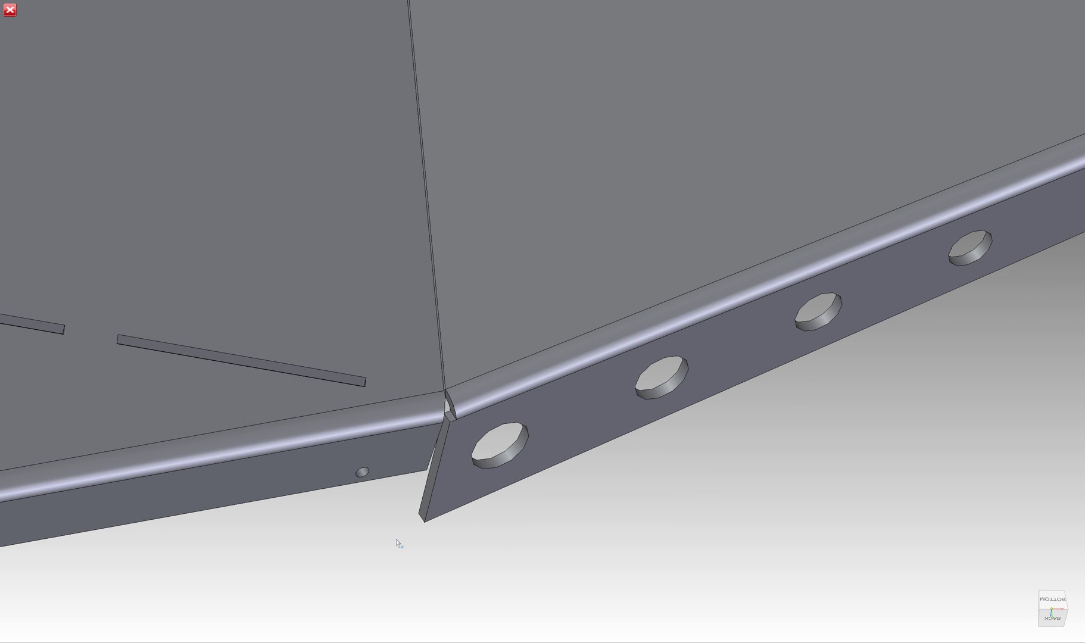
{"action": "middle_click_drag", "start_coordinate": [398, 543], "coordinate": [397, 543], "text": "shift"}
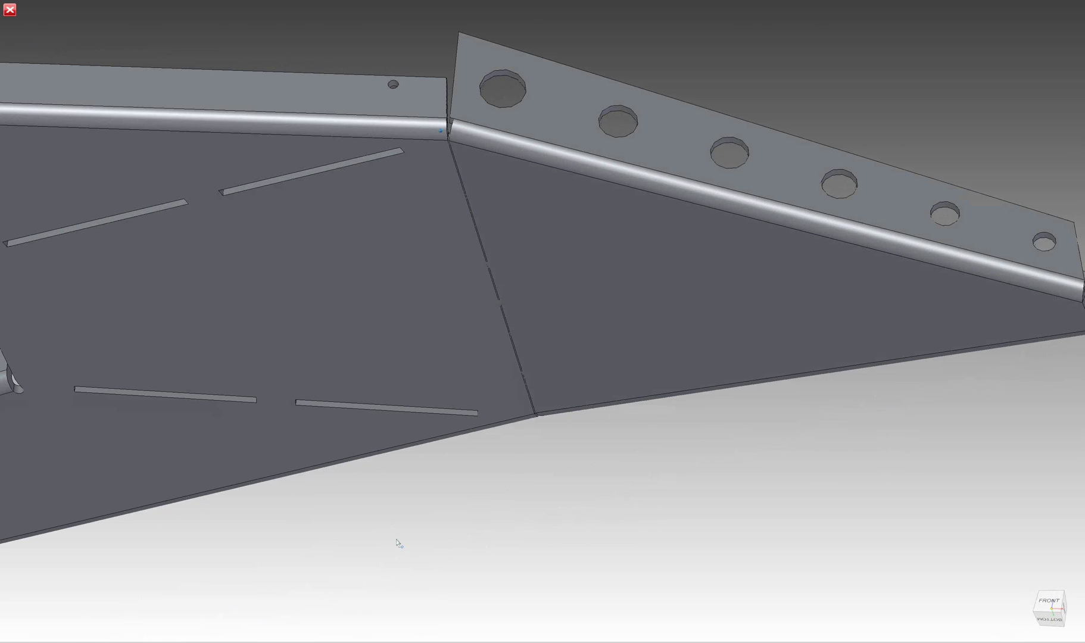
{"action": "middle_click_drag", "start_coordinate": [556, 498], "coordinate": [604, 482], "text": "shift"}
{"action": "mouse_move", "coordinate": [484, 439]}
{"action": "middle_mouse_down", "text": "shift"}
{"action": "mouse_move", "coordinate": [484, 409]}
{"action": "mouse_move", "coordinate": [316, 275]}
{"action": "mouse_move", "coordinate": [321, 297]}
{"action": "middle_mouse_up", "text": "shift"}
Step: Cycle through saved views of the flange joints and the sheet-metal frame
{"action": "key", "text": "F5"}
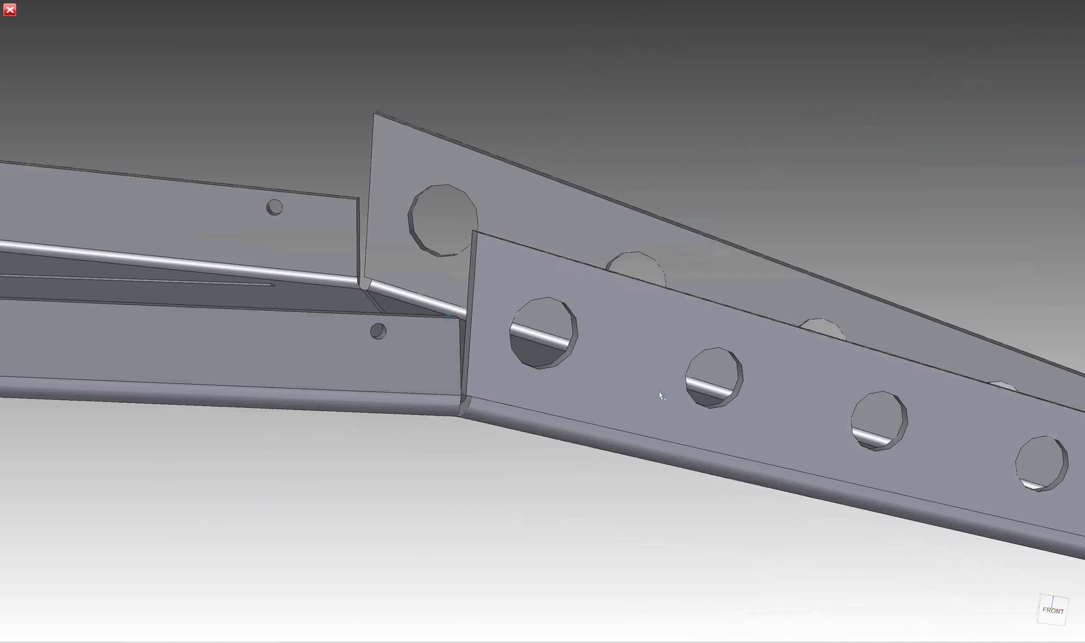
{"action": "key", "text": "F5"}
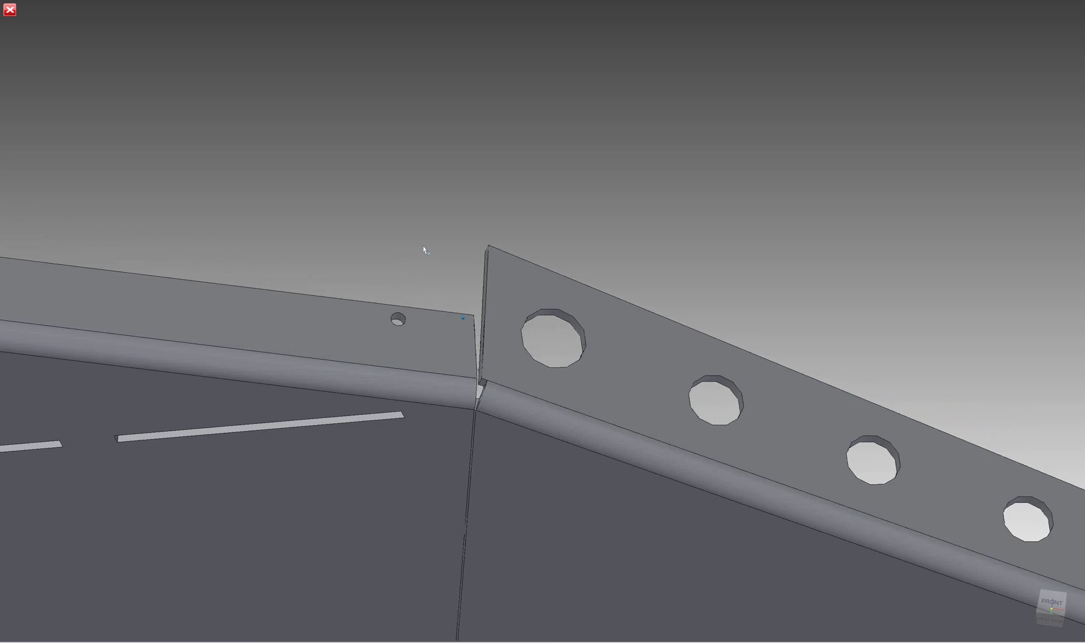
{"action": "key", "text": "F5"}
{"action": "key", "text": "F5"}
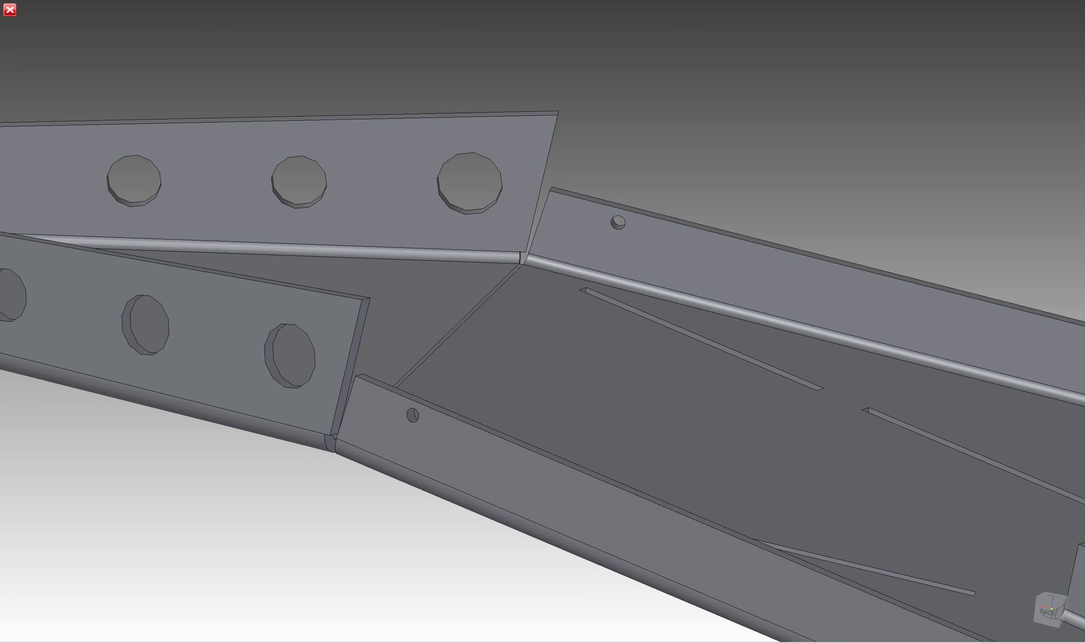
{"action": "key", "text": "F5"}
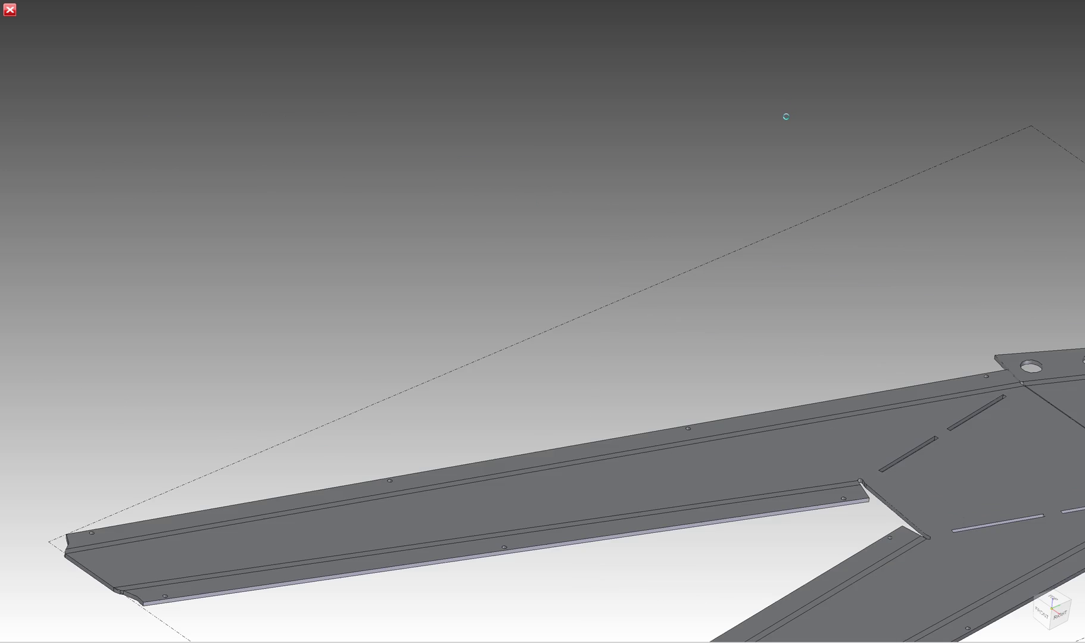
{"action": "key", "text": "F5"}
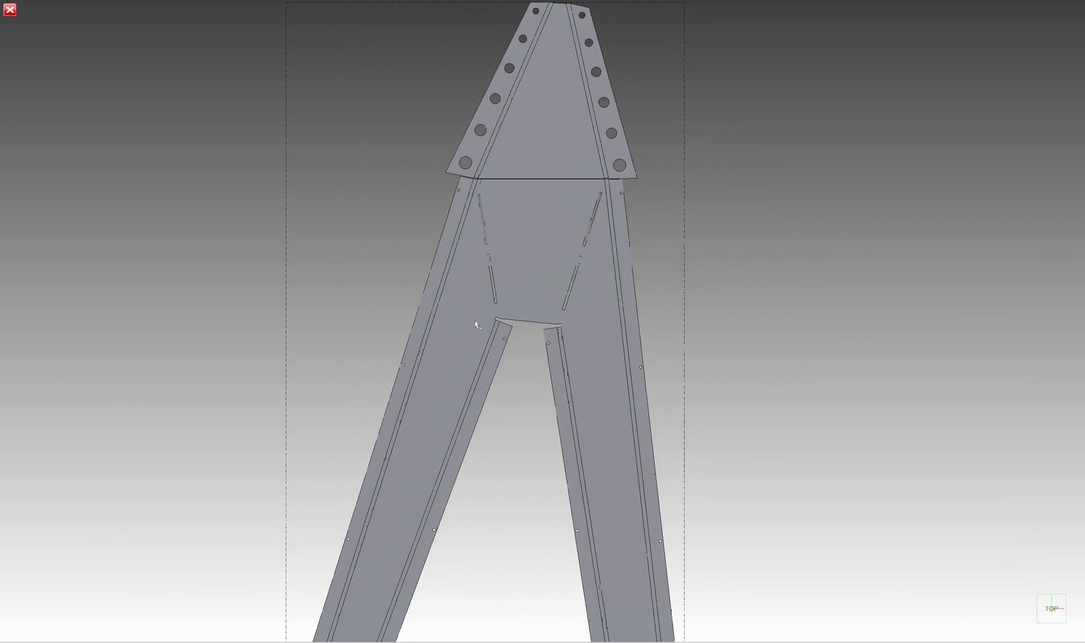
{"action": "key", "text": "F5"}
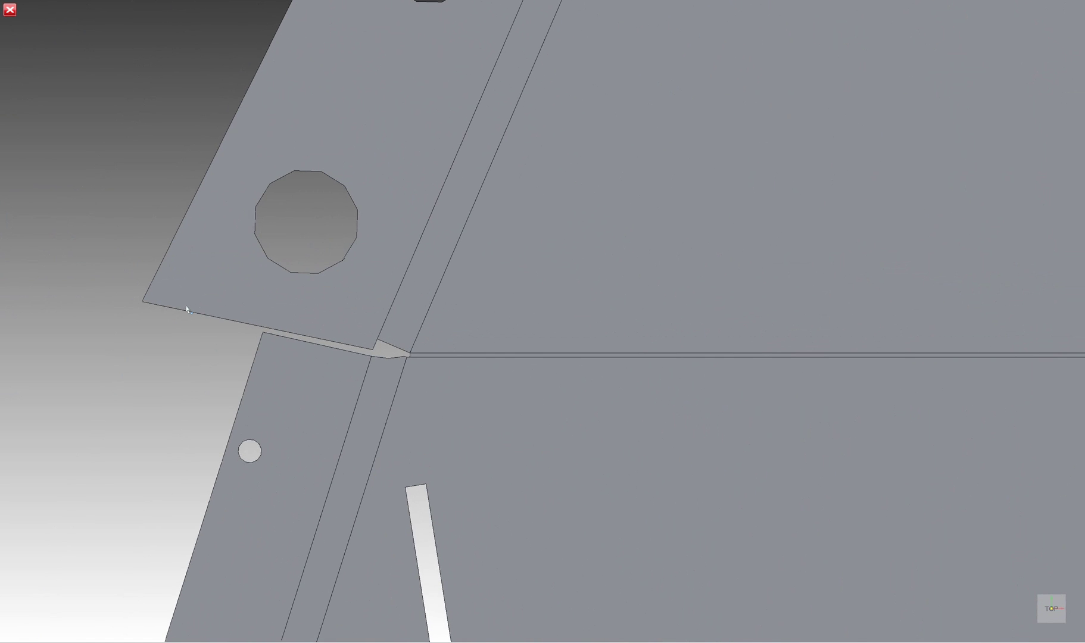
{"action": "key", "text": "F5"}
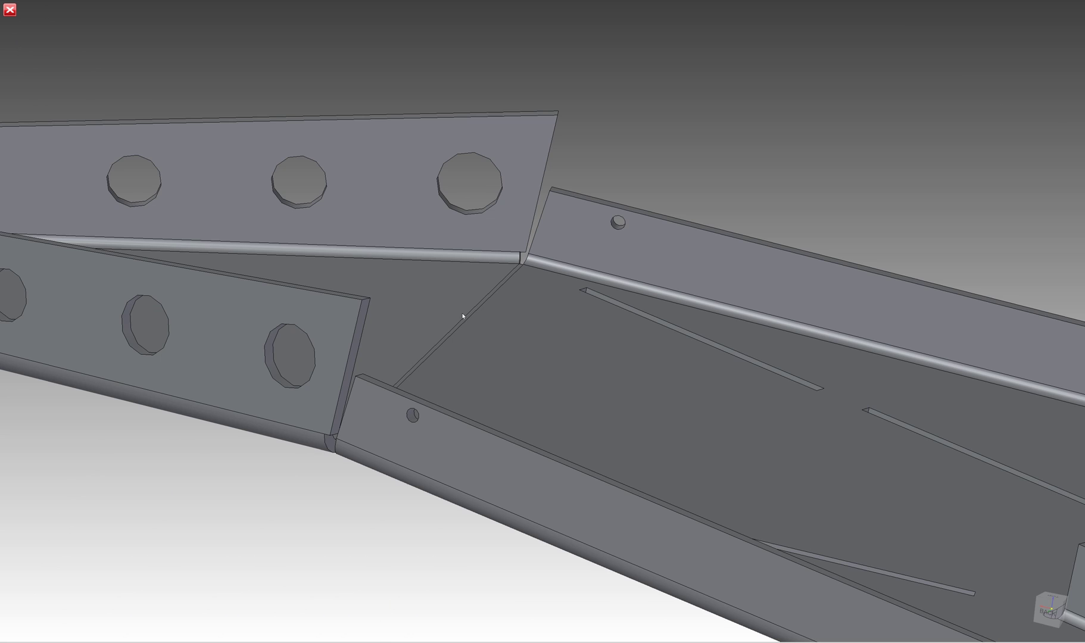
{"action": "key", "text": "F5"}
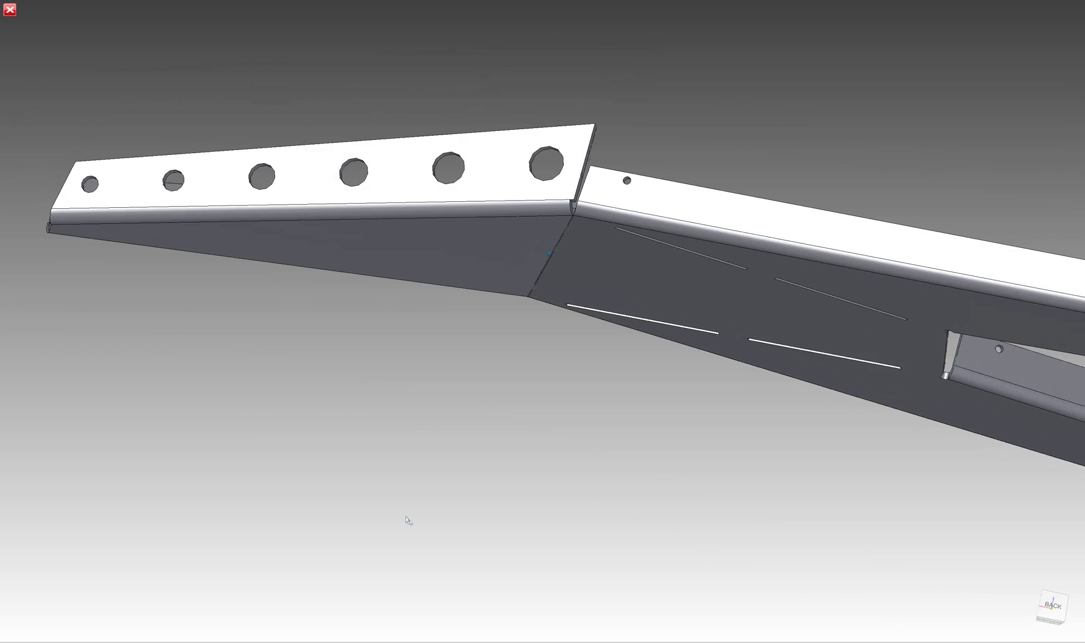
{"action": "key", "text": "F5"}
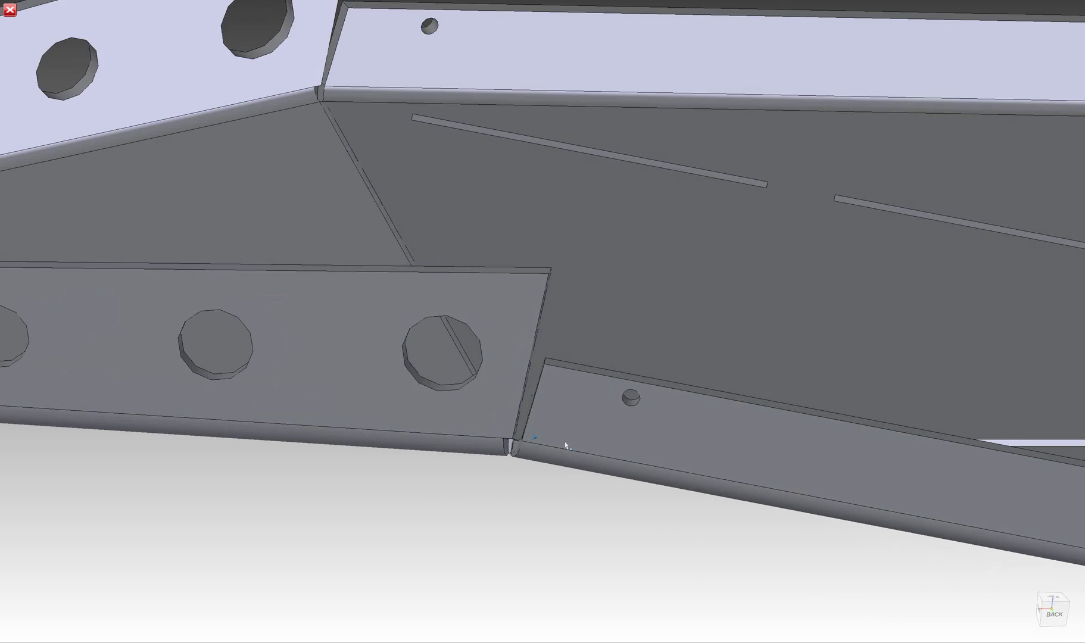
{"action": "key", "text": "F5"}
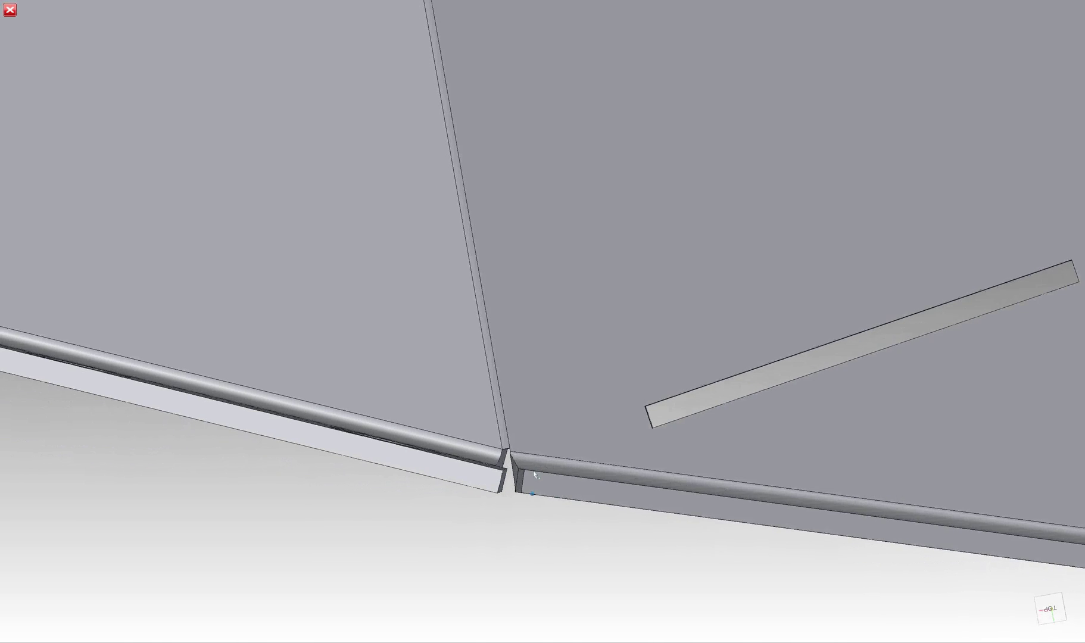
{"action": "key", "text": "F5"}
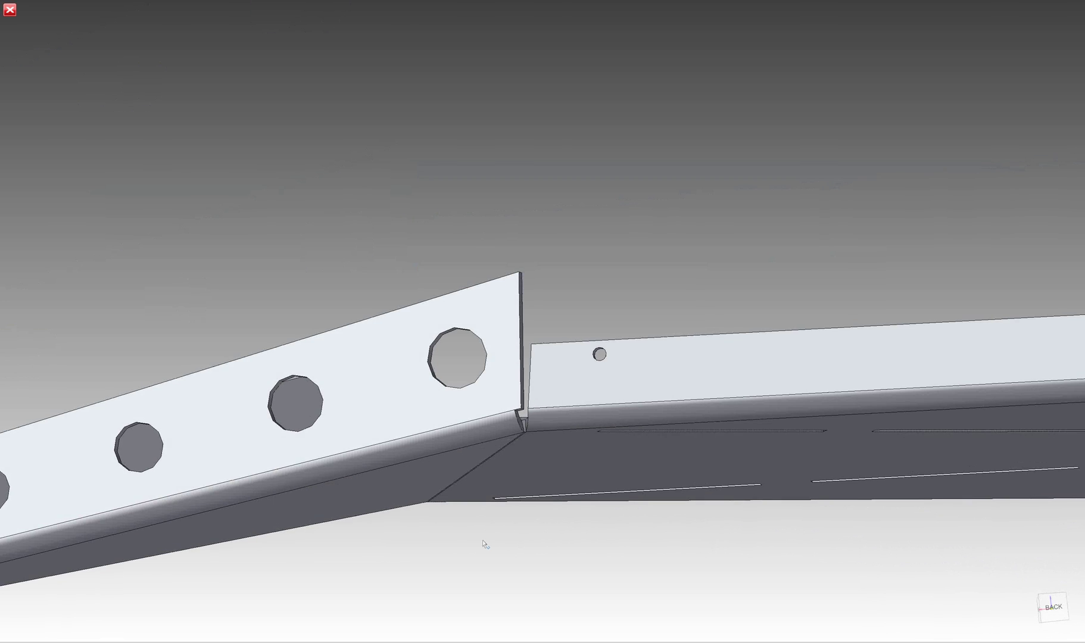
{"action": "key", "text": "F5"}
{"action": "key", "text": "F5"}
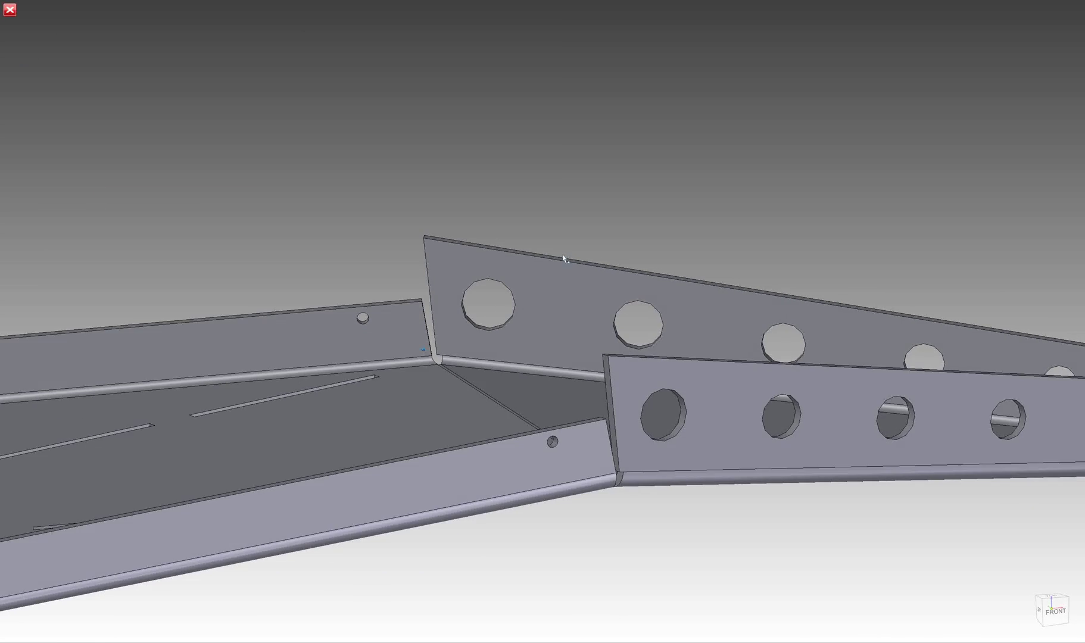
{"action": "key", "text": "F5"}
{"action": "key", "text": "F5"}
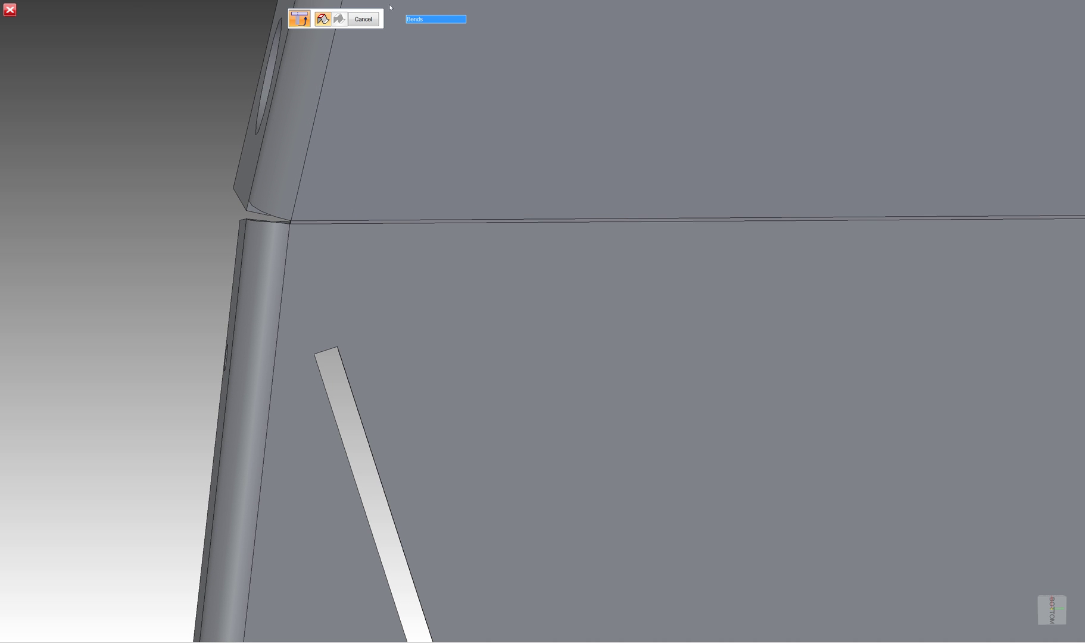
Step: Unbend all the bends to flatten the bracket, then orbit around the bend corner
{"action": "left_click", "coordinate": [420, 35]}
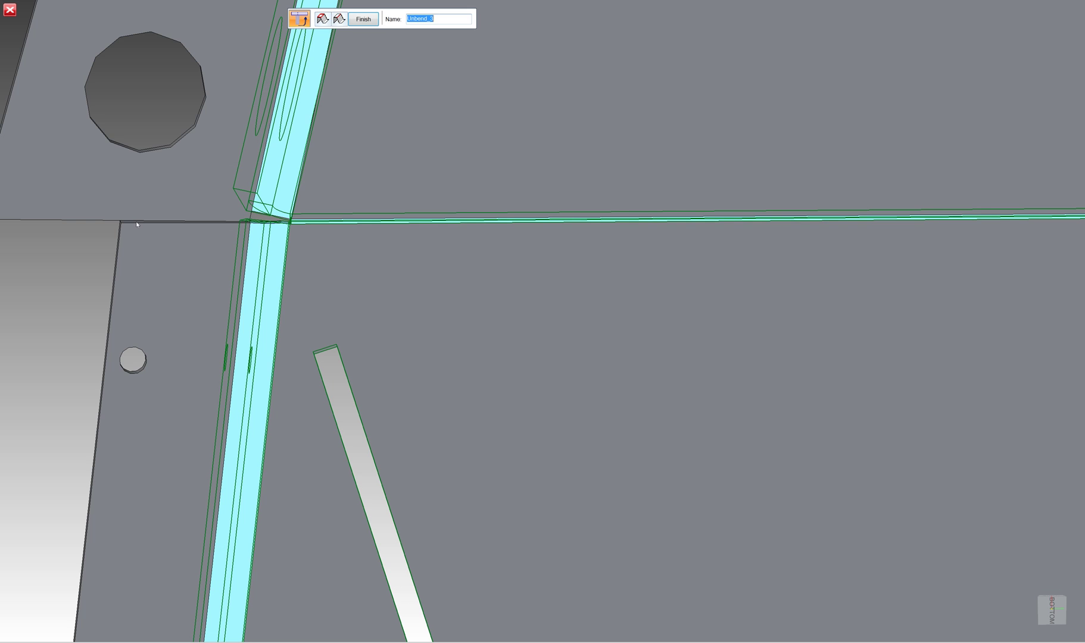
{"action": "key", "text": "Return"}
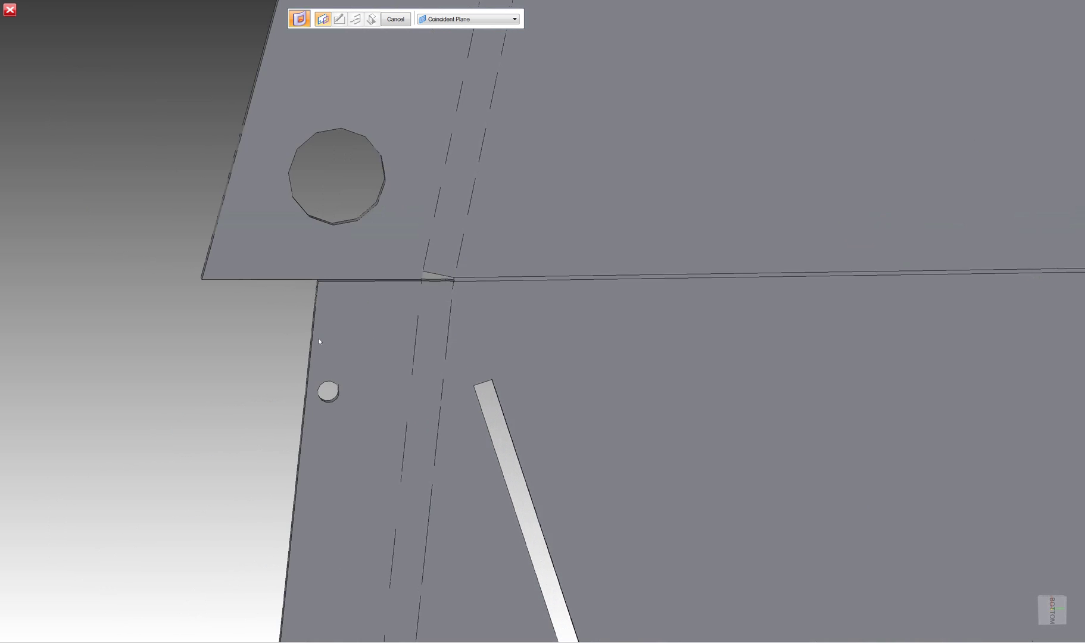
{"action": "scroll", "coordinate": [319, 341], "scroll_direction": "up", "scroll_amount": 6}
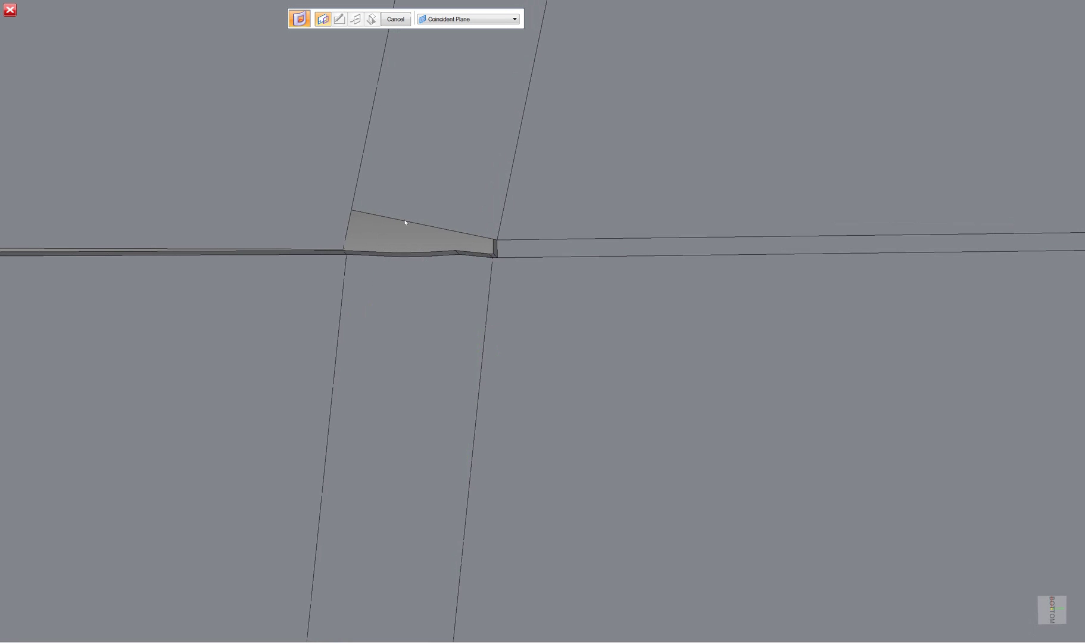
{"action": "scroll", "coordinate": [400, 256], "scroll_direction": "up", "scroll_amount": 2}
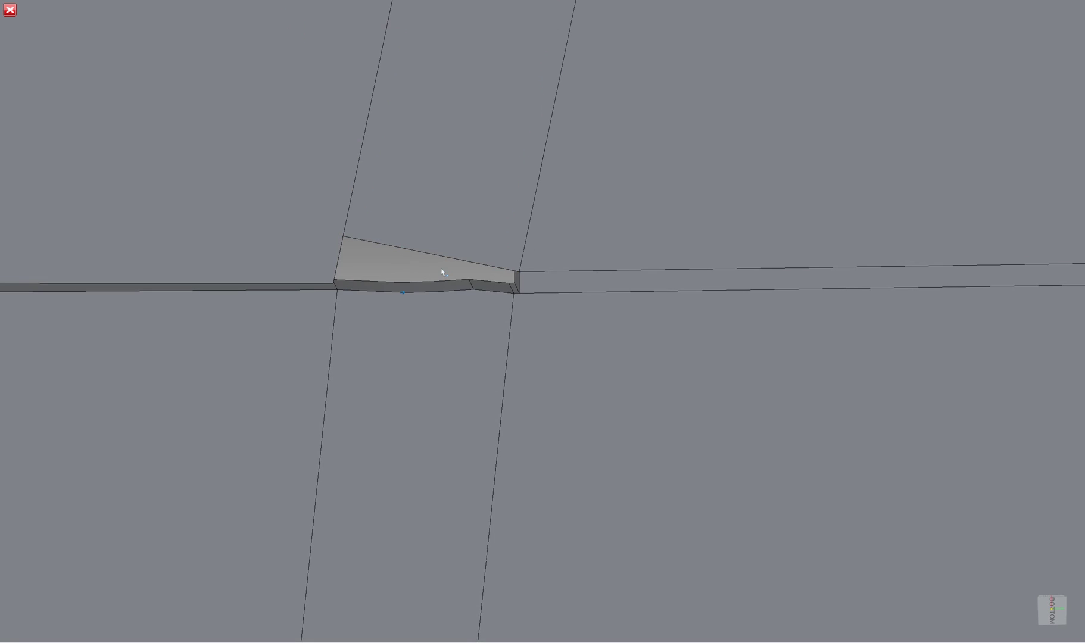
{"action": "middle_click_drag", "start_coordinate": [443, 272], "coordinate": [541, 281], "text": "shift"}
{"action": "scroll", "coordinate": [381, 306], "scroll_direction": "down", "scroll_amount": 5}
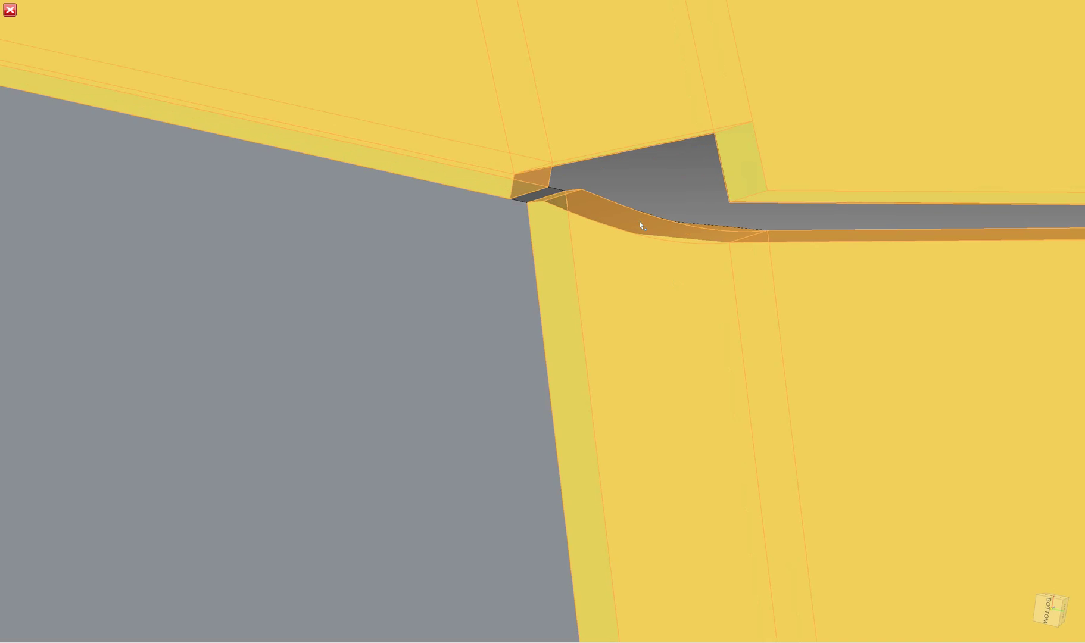
{"action": "scroll", "coordinate": [702, 184], "scroll_direction": "down", "scroll_amount": 3}
{"action": "scroll", "coordinate": [521, 312], "scroll_direction": "up", "scroll_amount": 6}
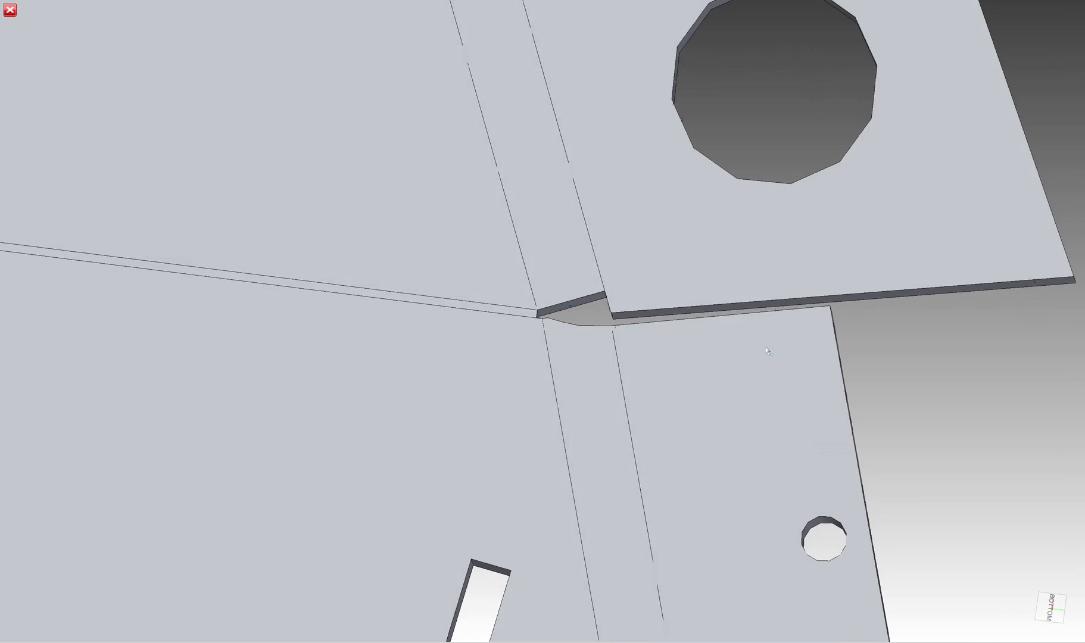
{"action": "middle_click_drag", "start_coordinate": [525, 310], "coordinate": [535, 325]}
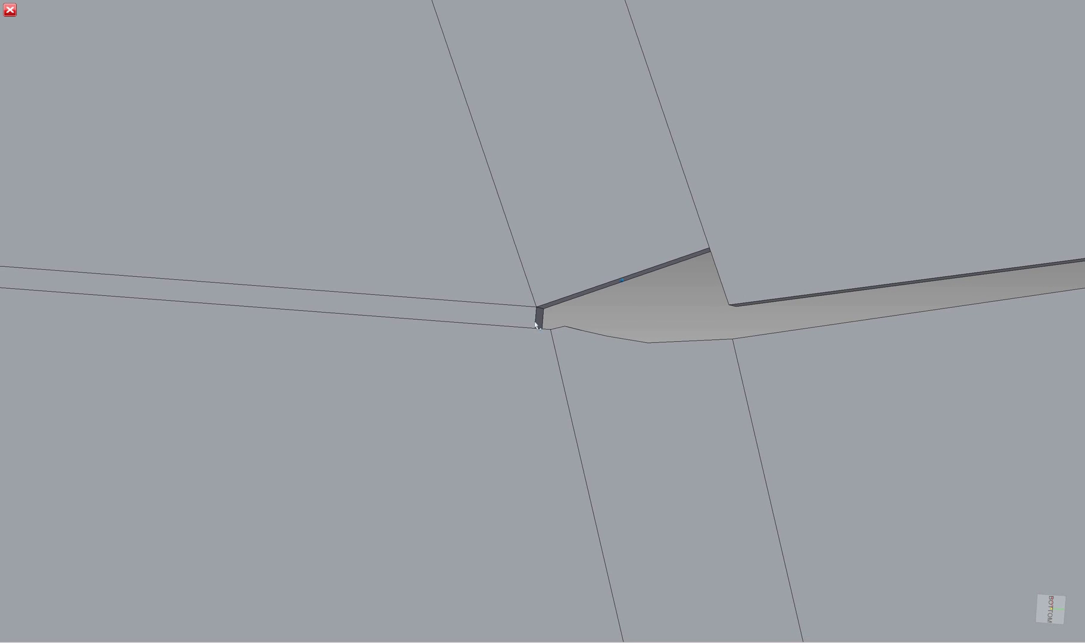
{"action": "middle_click_drag", "start_coordinate": [678, 297], "coordinate": [527, 296]}
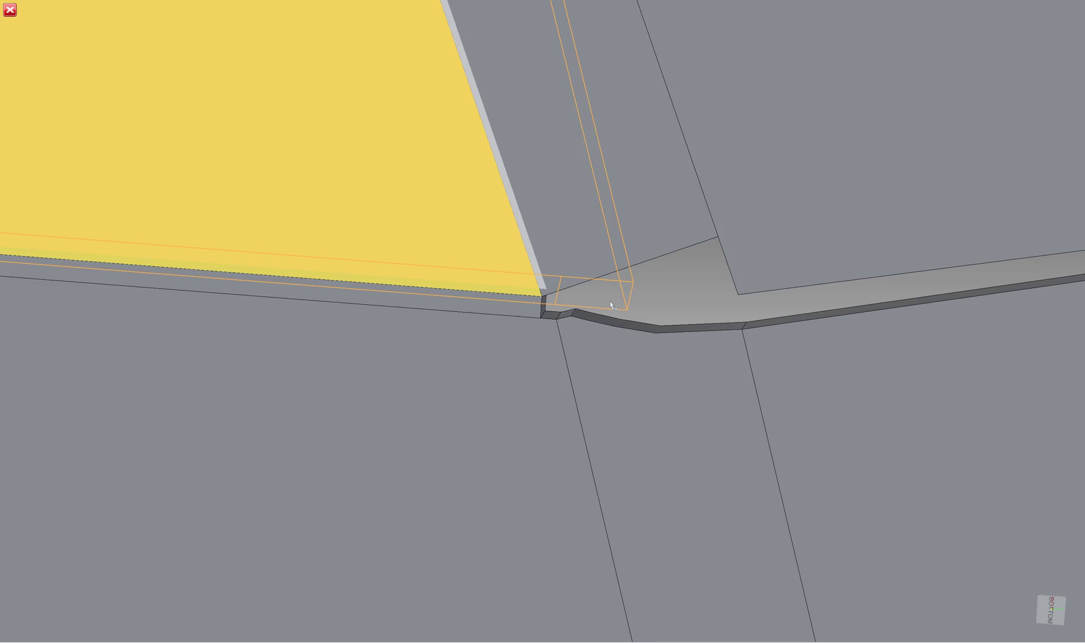
{"action": "mouse_move", "coordinate": [611, 305]}
{"action": "middle_mouse_down"}
{"action": "mouse_move", "coordinate": [626, 296]}
{"action": "mouse_move", "coordinate": [542, 306]}
{"action": "middle_mouse_up"}
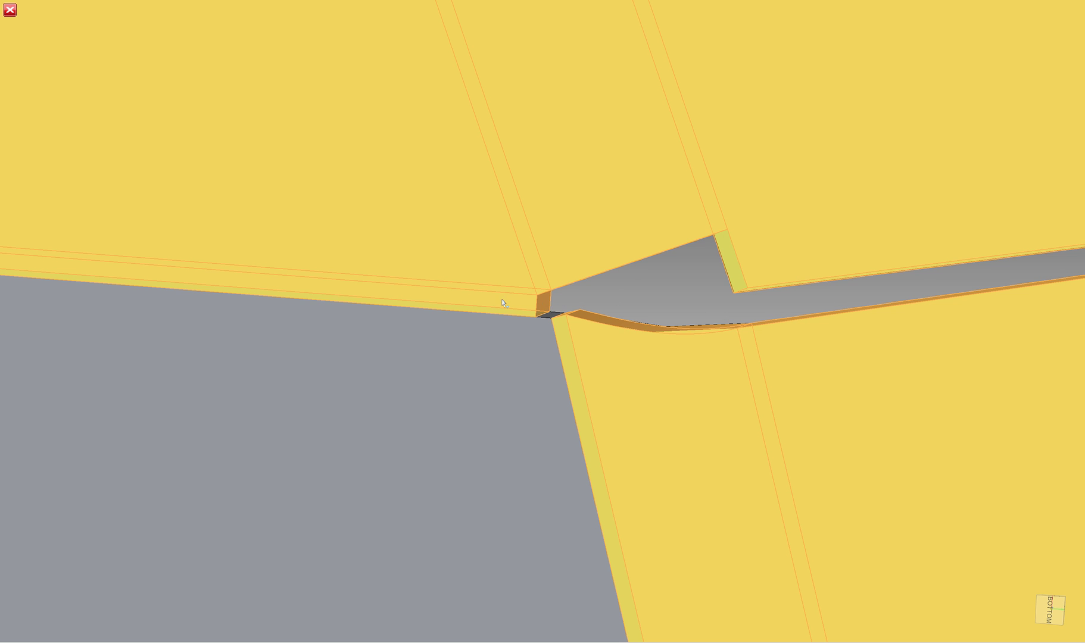
{"action": "scroll", "coordinate": [611, 297], "scroll_direction": "down", "scroll_amount": 5}
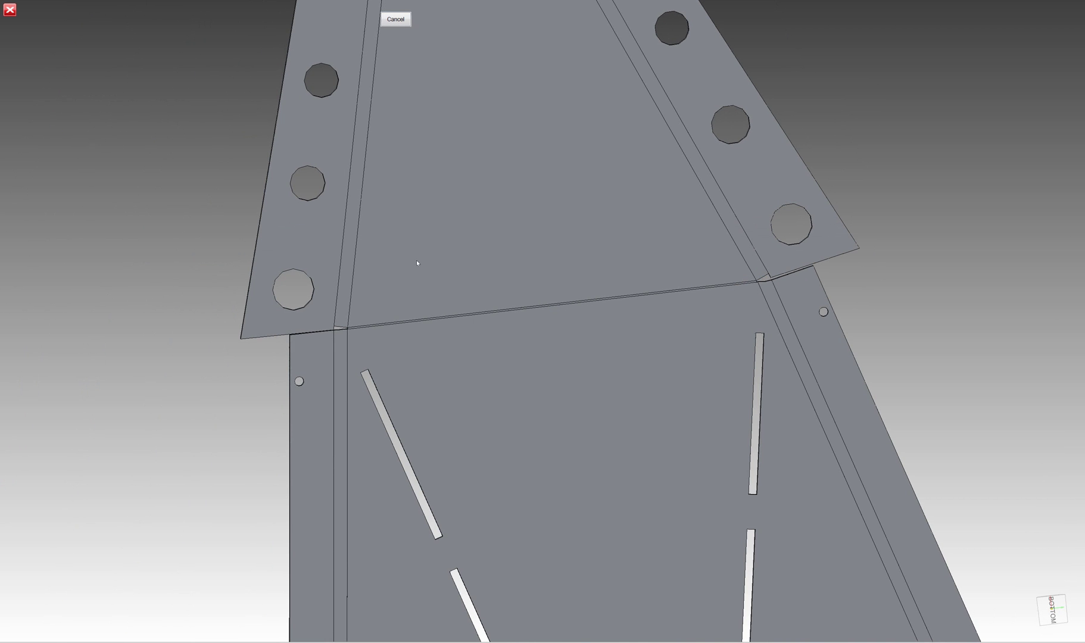
Step: Pick the flat bracket face as the sketch plane and zoom in on the bend corners
{"action": "left_click", "coordinate": [417, 262]}
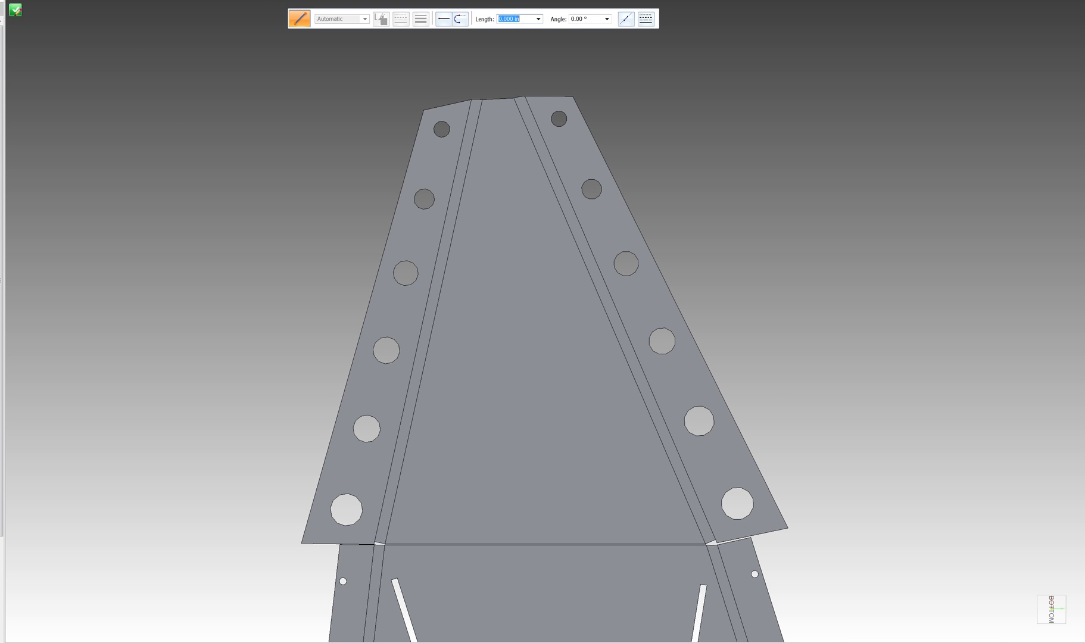
{"action": "scroll", "coordinate": [428, 318], "scroll_direction": "up", "scroll_amount": 5}
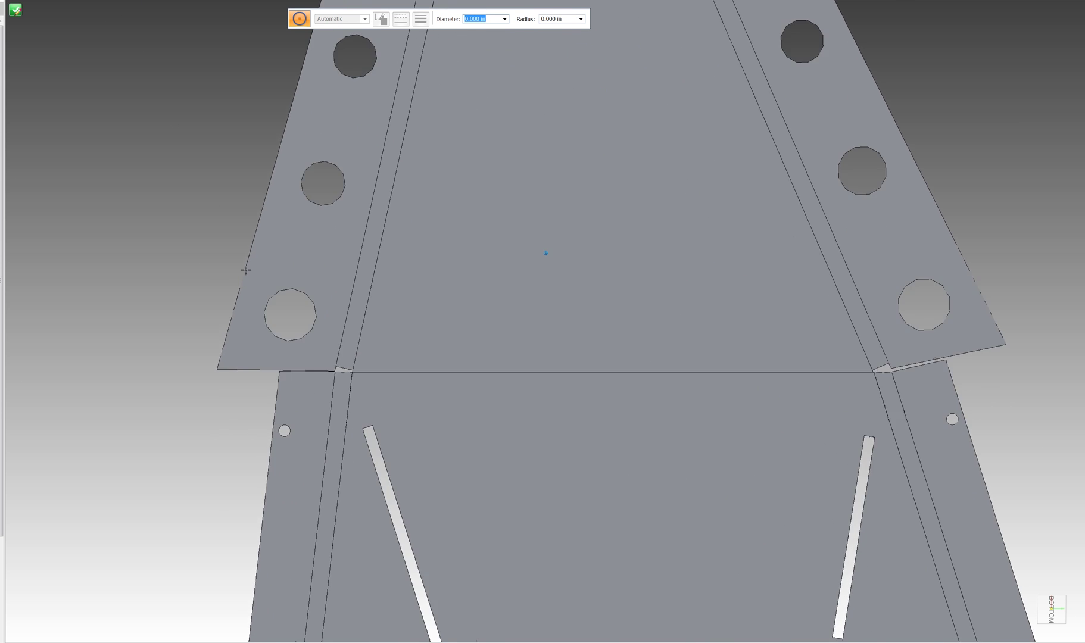
{"action": "scroll", "coordinate": [428, 317], "scroll_direction": "up", "scroll_amount": 8}
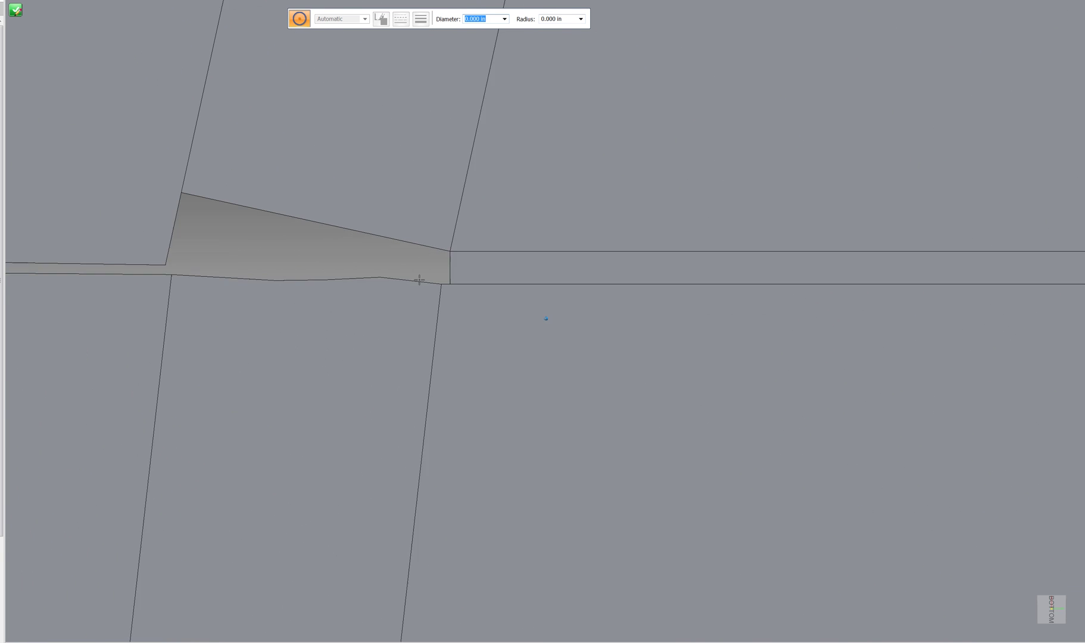
{"action": "scroll", "coordinate": [419, 280], "scroll_direction": "up", "scroll_amount": 3}
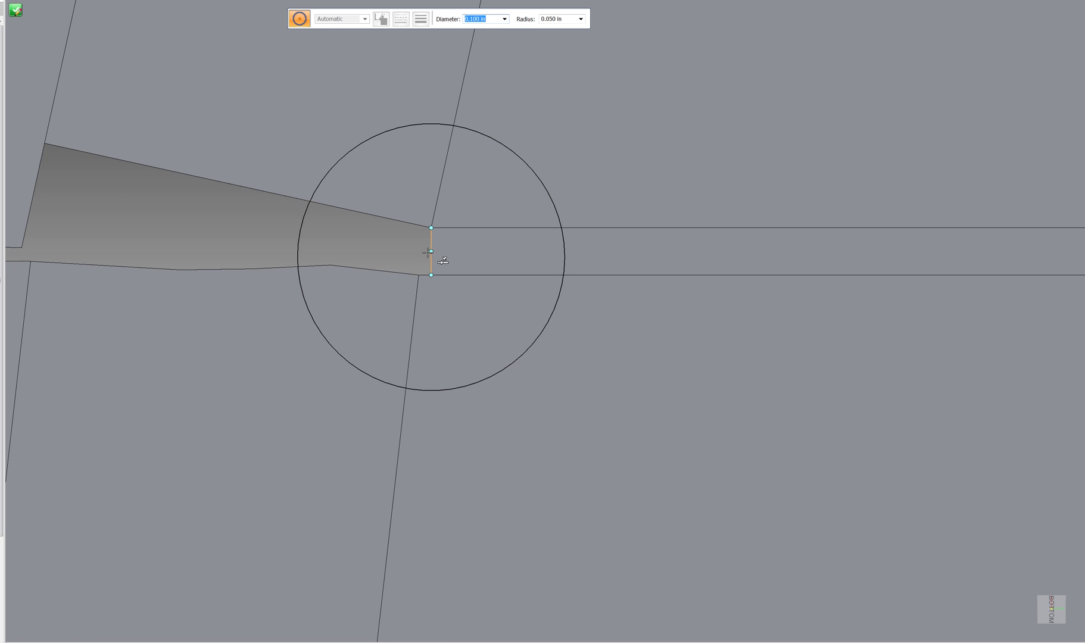
{"action": "scroll", "coordinate": [236, 229], "scroll_direction": "down", "scroll_amount": 2}
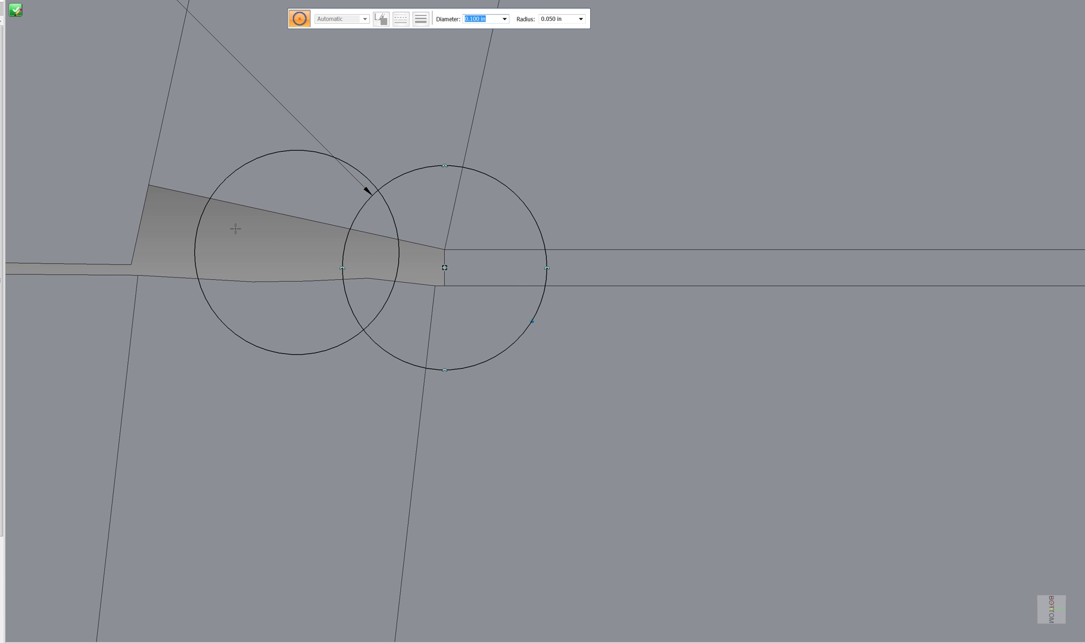
{"action": "scroll", "coordinate": [235, 229], "scroll_direction": "down", "scroll_amount": 5}
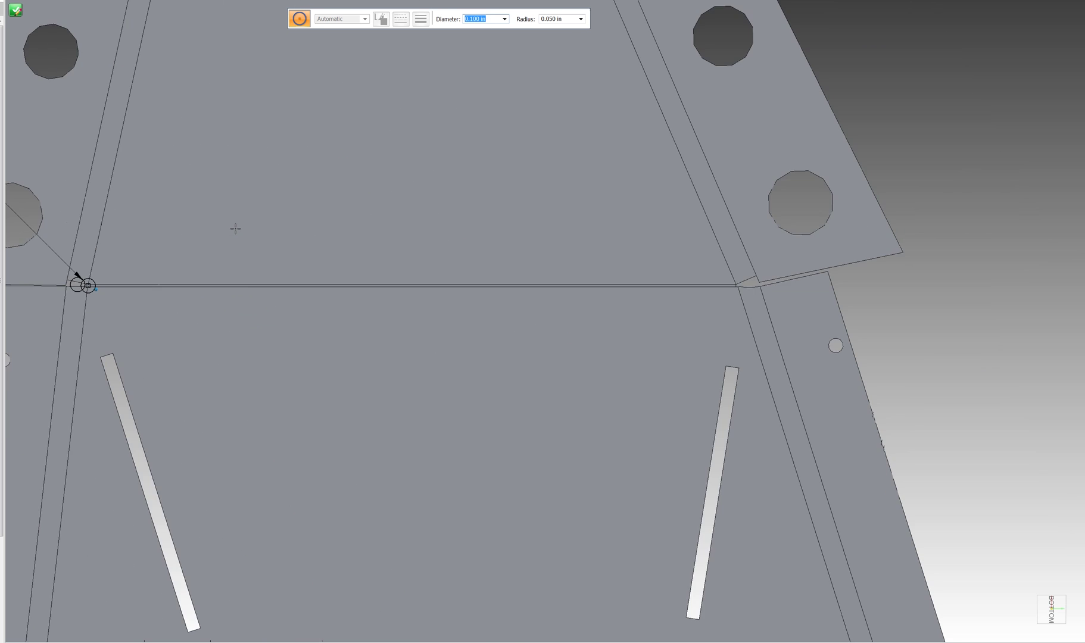
{"action": "scroll", "coordinate": [410, 271], "scroll_direction": "up", "scroll_amount": 5}
{"action": "scroll", "coordinate": [381, 274], "scroll_direction": "up", "scroll_amount": 1}
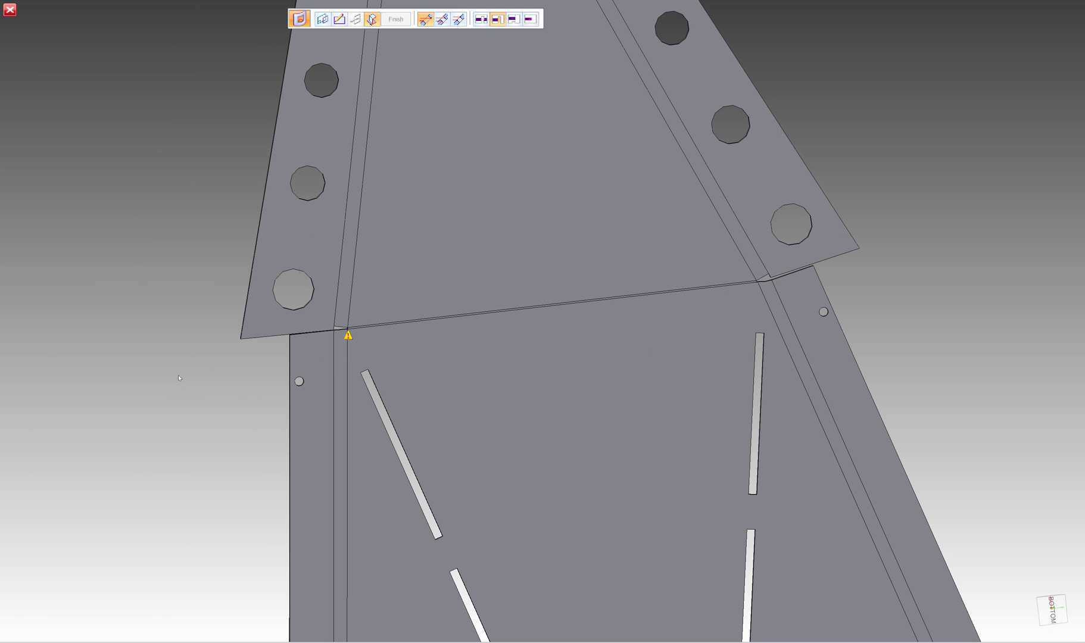
Step: Orbit and zoom to see the flange thickness around the corner relief holes
{"action": "middle_click_drag", "start_coordinate": [187, 354], "coordinate": [460, 349]}
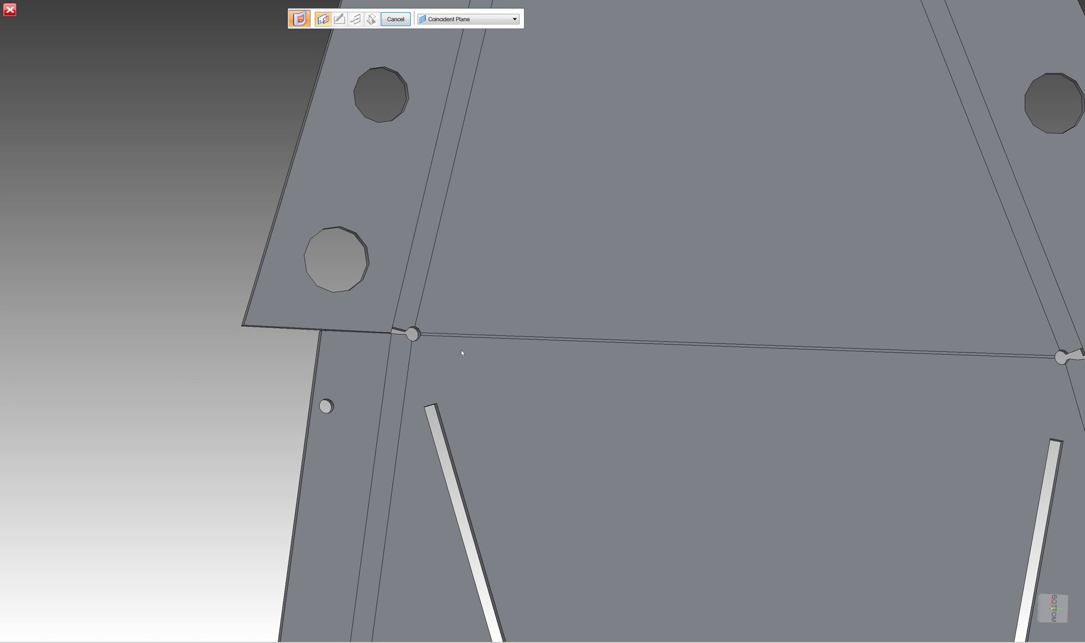
{"action": "scroll", "coordinate": [454, 355], "scroll_direction": "down", "scroll_amount": 10}
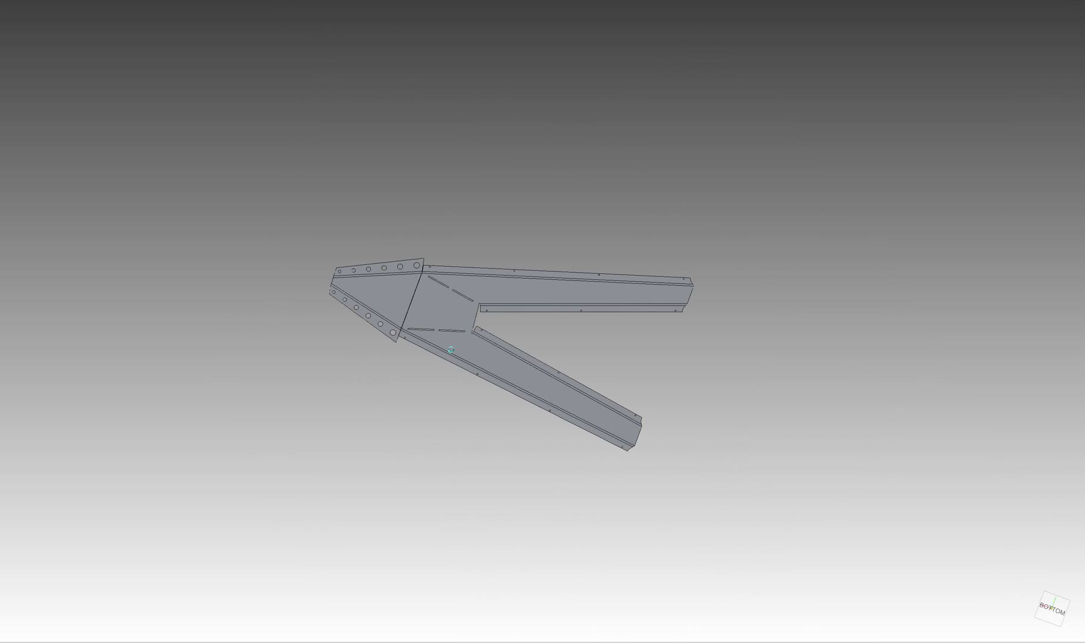
{"action": "scroll", "coordinate": [392, 341], "scroll_direction": "up", "scroll_amount": 5}
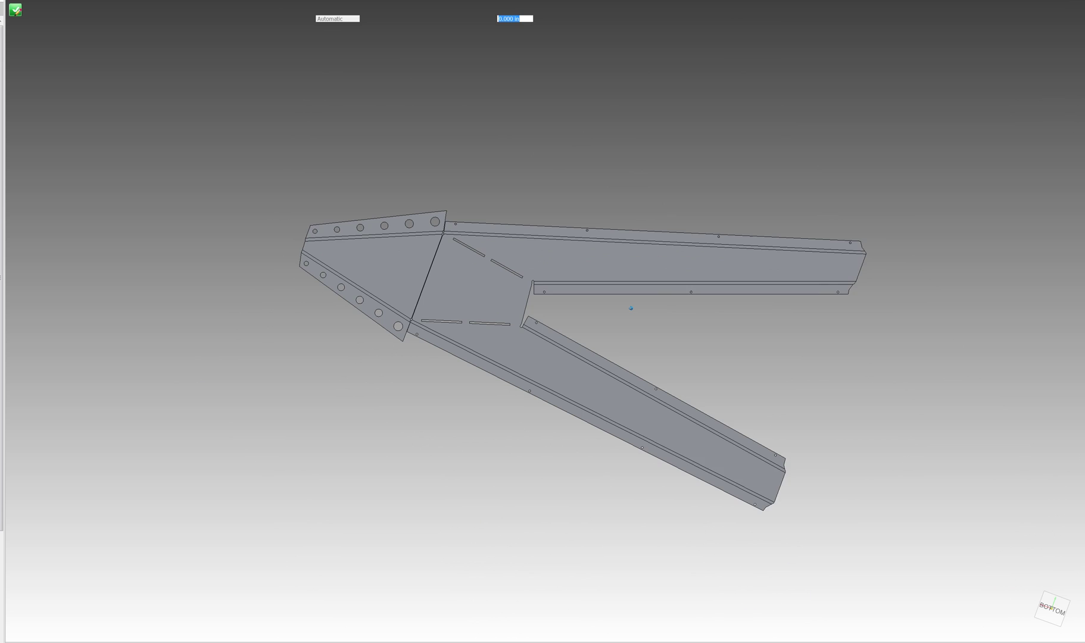
{"action": "scroll", "coordinate": [575, 393], "scroll_direction": "up", "scroll_amount": 10}
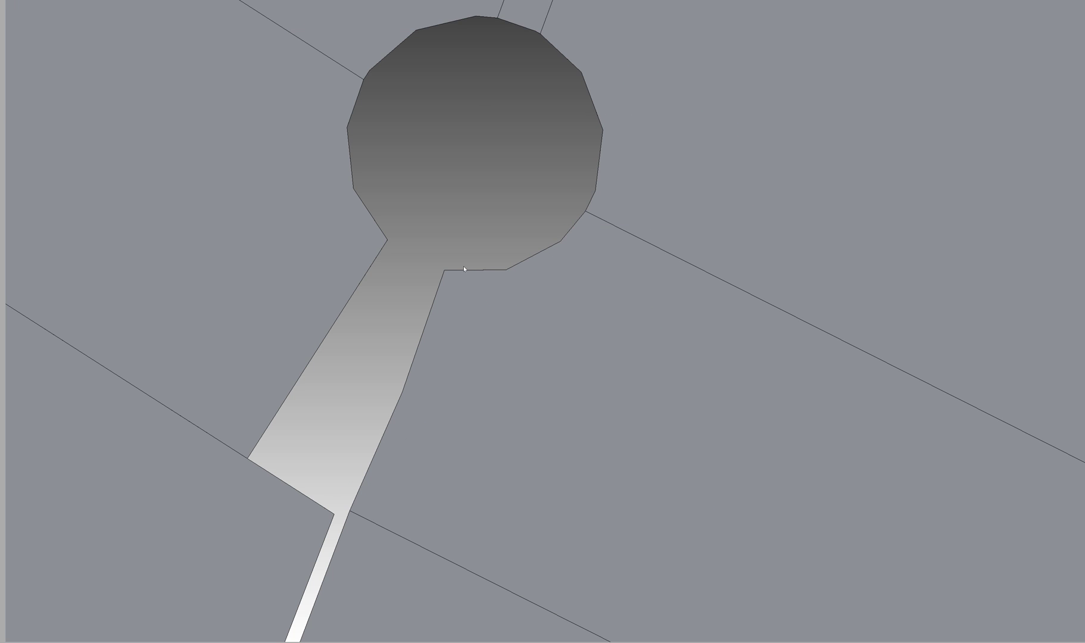
Step: Create Tab_11 from the flange notch corner, then select the large flange face to sketch on
{"action": "scroll", "coordinate": [464, 266], "scroll_direction": "down", "scroll_amount": 10}
{"action": "scroll", "coordinate": [410, 307], "scroll_direction": "up", "scroll_amount": 2}
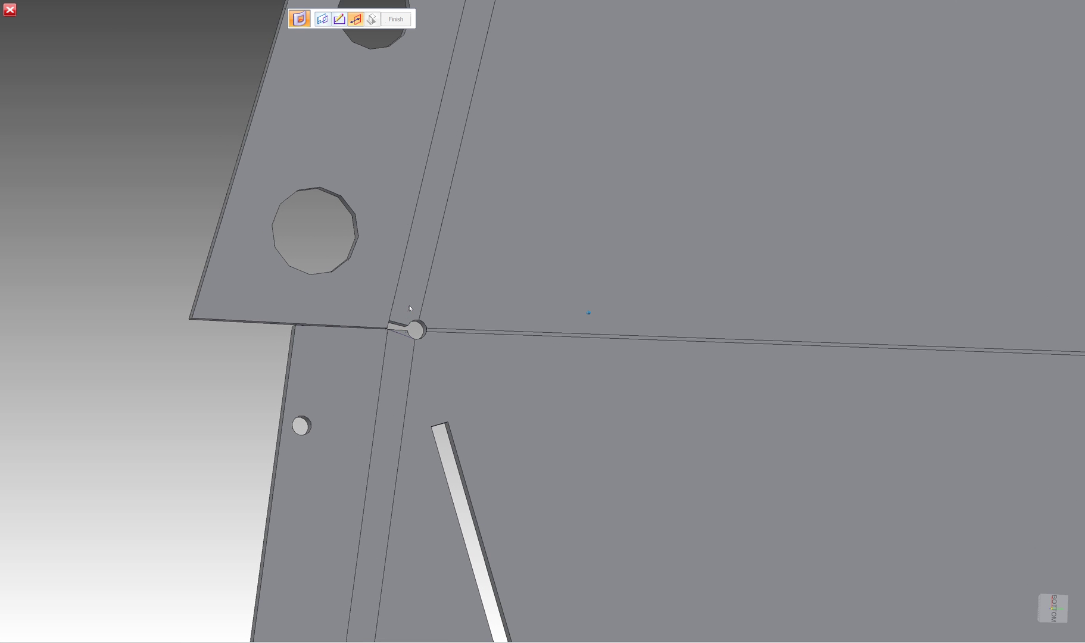
{"action": "left_click", "coordinate": [398, 326]}
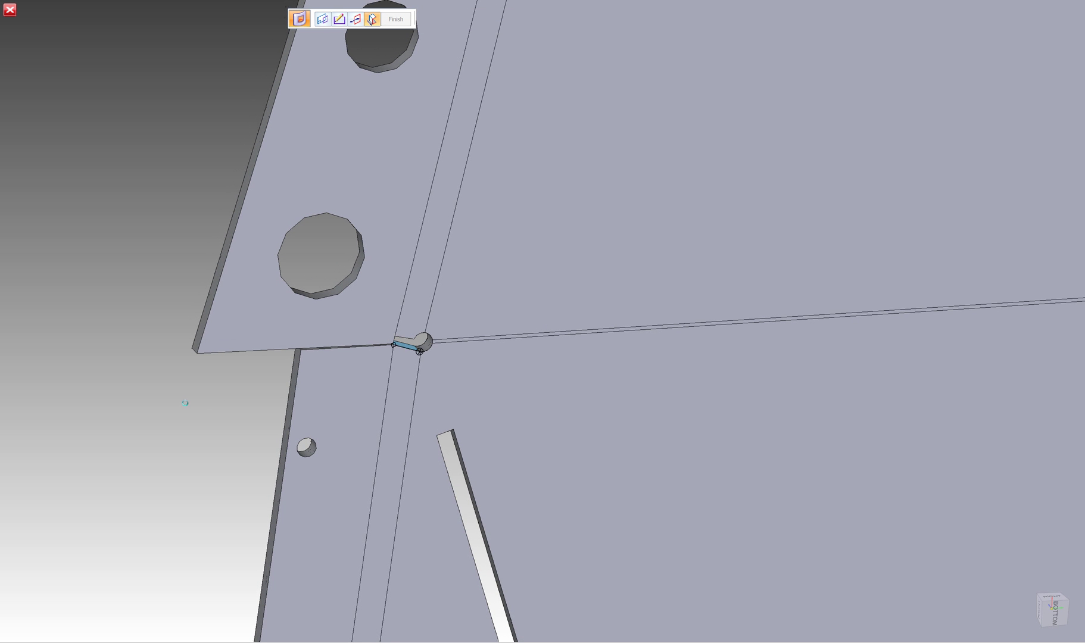
{"action": "scroll", "coordinate": [464, 299], "scroll_direction": "down", "scroll_amount": 5}
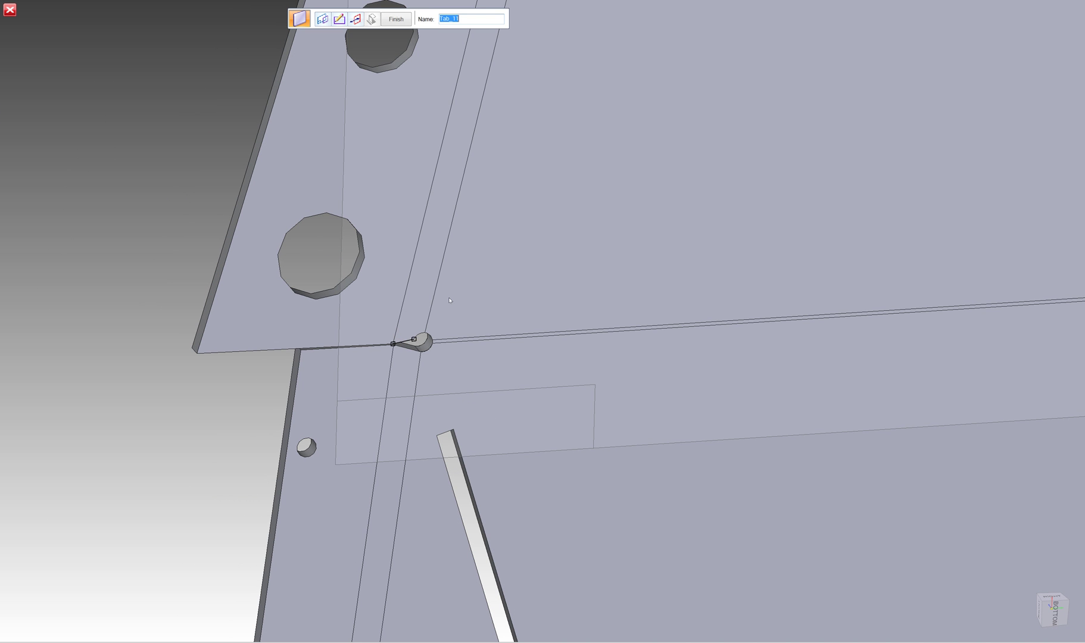
{"action": "key", "text": "Return"}
{"action": "left_click", "coordinate": [450, 300]}
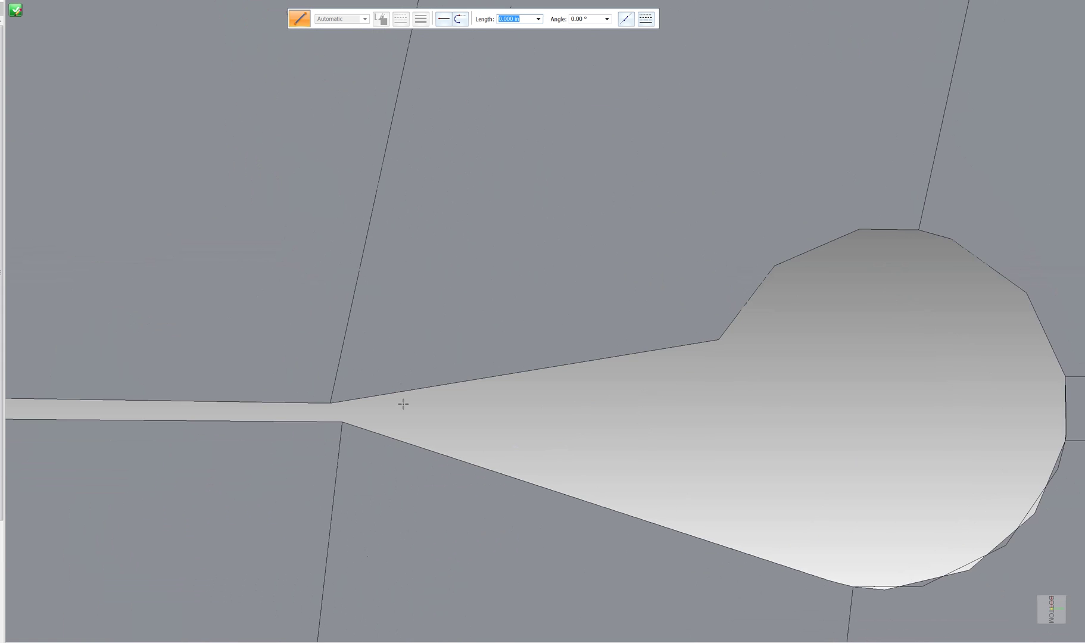
{"action": "scroll", "coordinate": [404, 404], "scroll_direction": "up", "scroll_amount": 1}
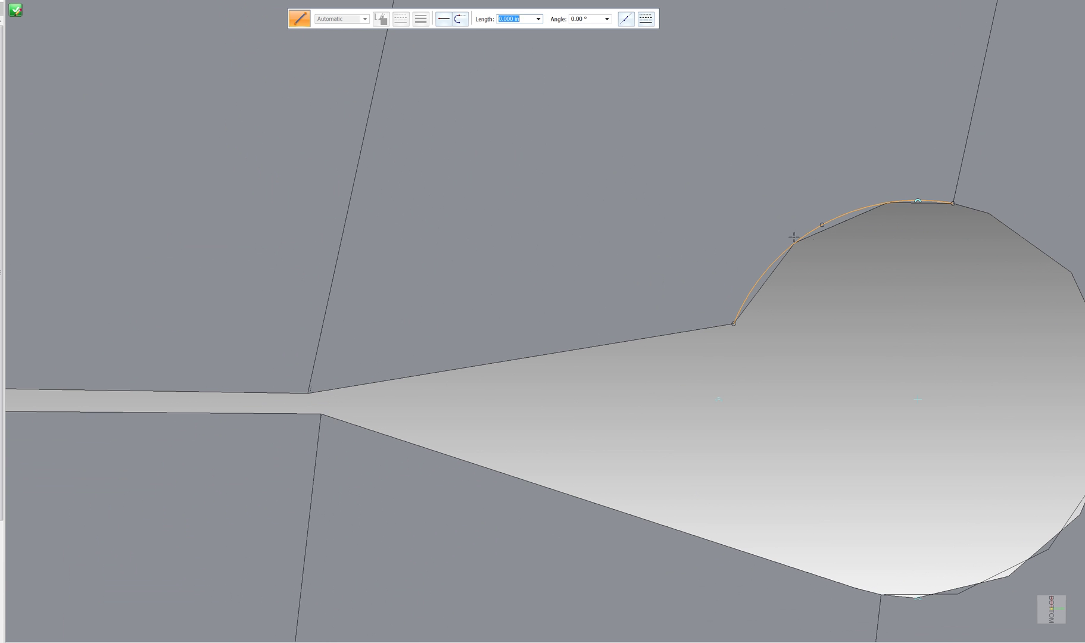
Step: Draw a line tangent to the round relief ending at the narrow slot corner, then close the sketch
{"action": "left_click", "coordinate": [854, 210]}
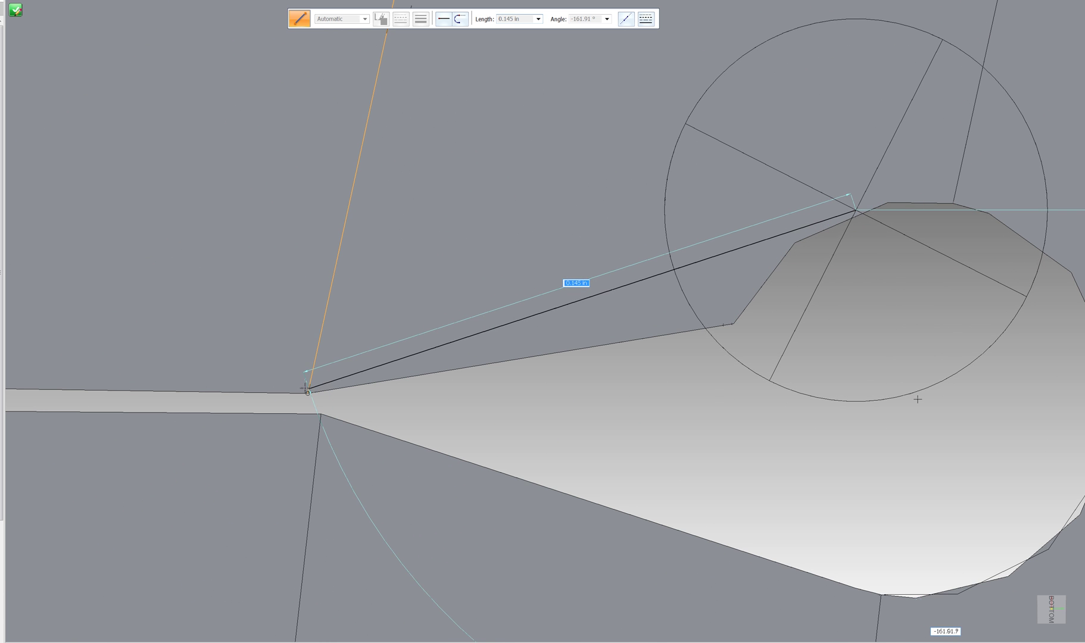
{"action": "left_click", "coordinate": [308, 393]}
{"action": "scroll", "coordinate": [353, 357], "scroll_direction": "down", "scroll_amount": 4}
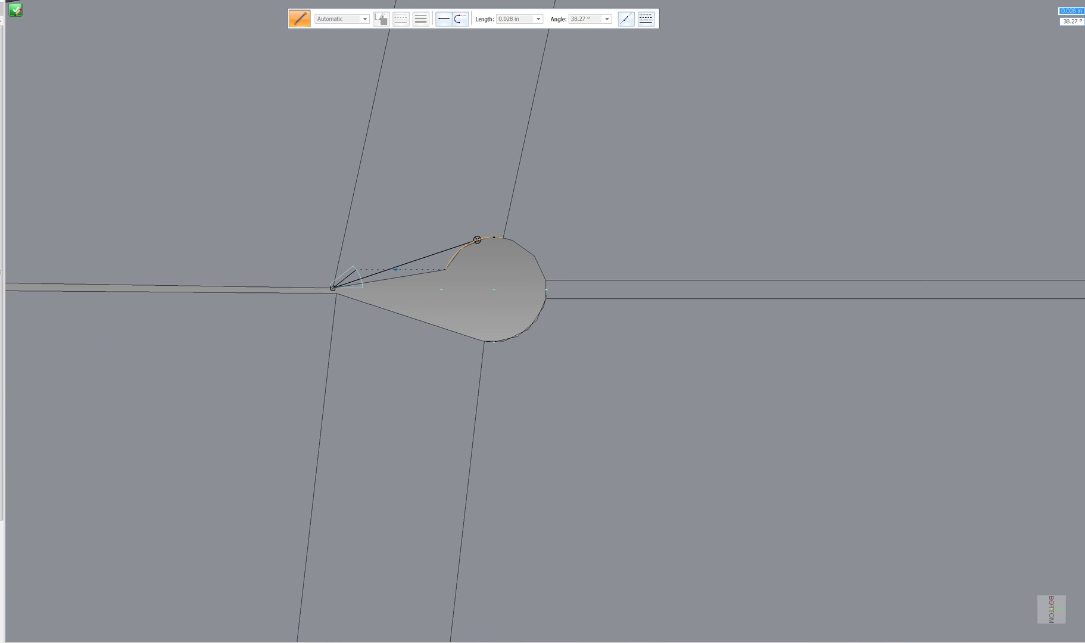
{"action": "key", "text": "Escape"}
{"action": "key", "text": "Escape"}
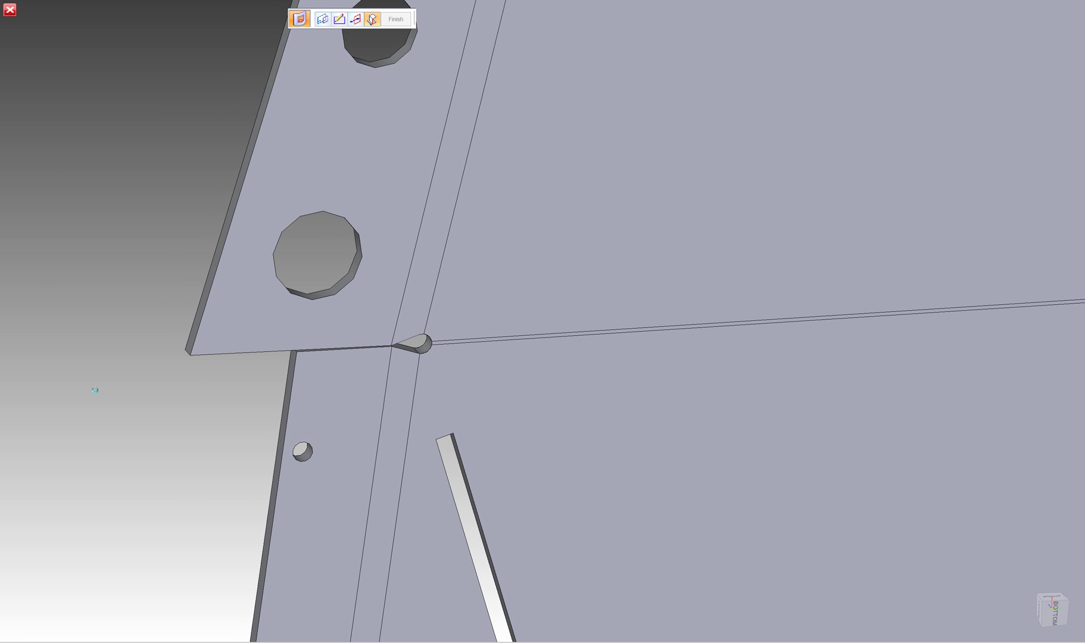
Step: Apply Break Corner to round the sharp edge where the slot meets the relief
{"action": "left_click", "coordinate": [295, 405]}
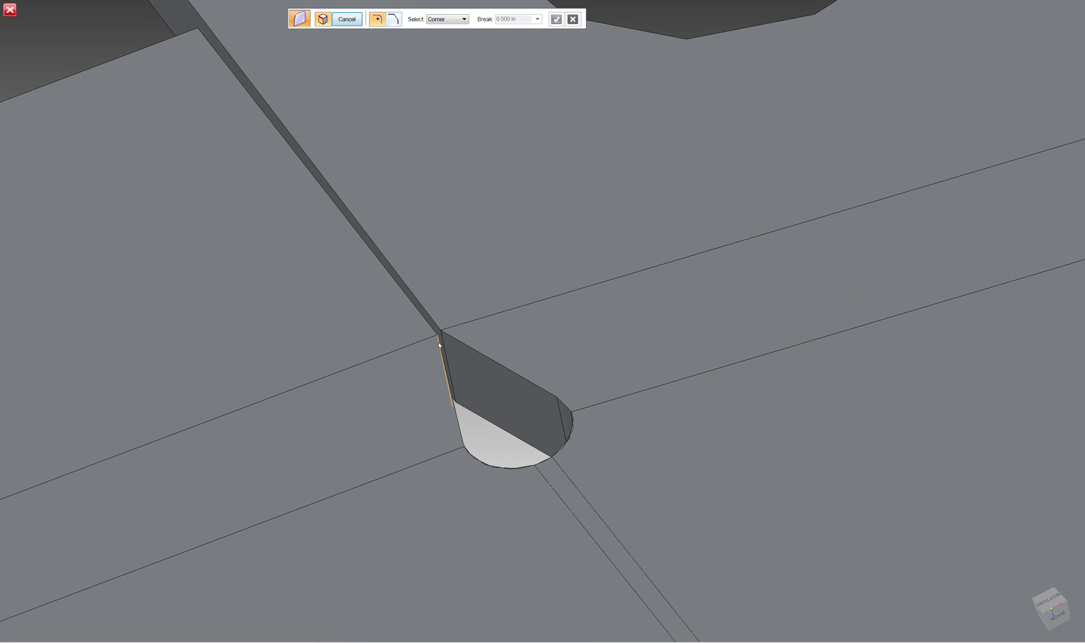
{"action": "middle_click_drag", "start_coordinate": [439, 344], "coordinate": [352, 419]}
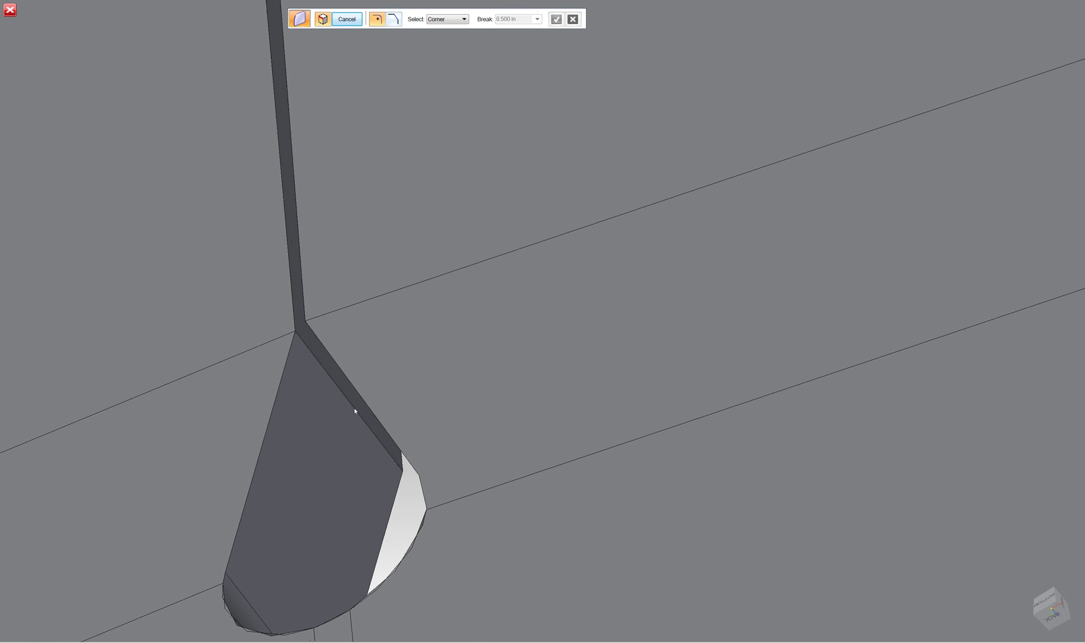
{"action": "left_click", "coordinate": [327, 335]}
{"action": "middle_click_drag", "start_coordinate": [326, 336], "coordinate": [498, 383]}
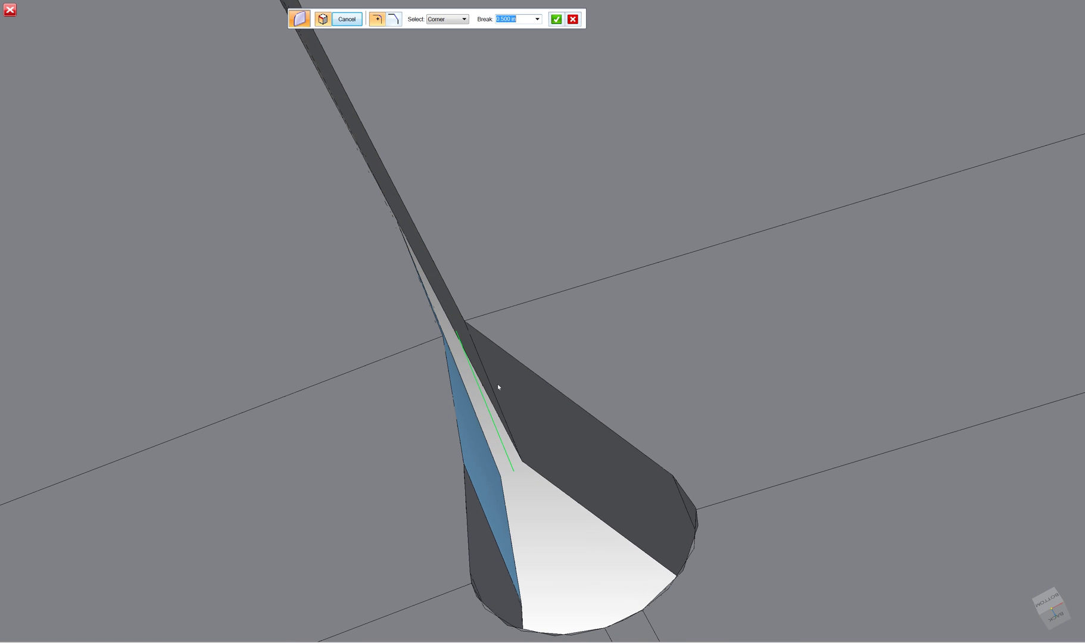
{"action": "left_click", "coordinate": [492, 387]}
{"action": "right_click", "coordinate": [528, 489]}
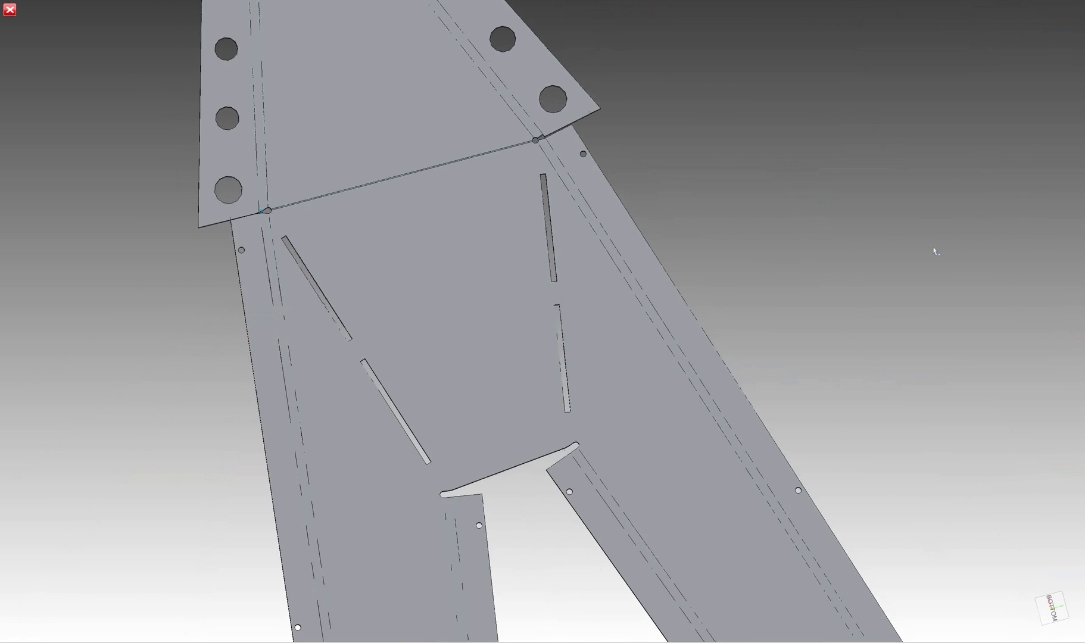
Step: View the upper flange square-on, decline the save reminder, and cancel the unfinished line
{"action": "left_click", "coordinate": [578, 195]}
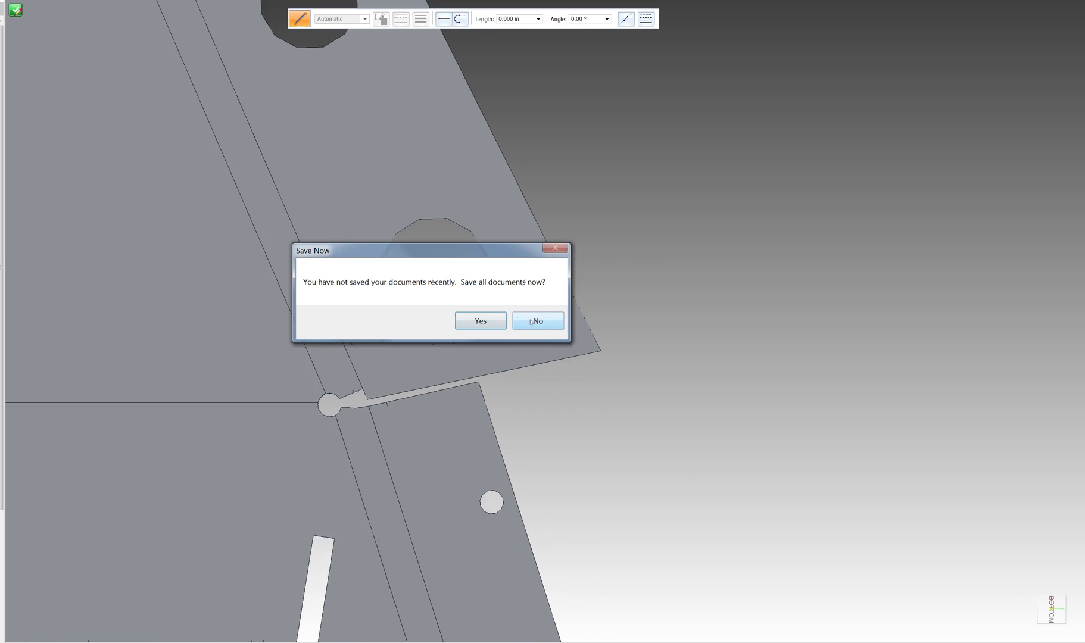
{"action": "left_click", "coordinate": [530, 323]}
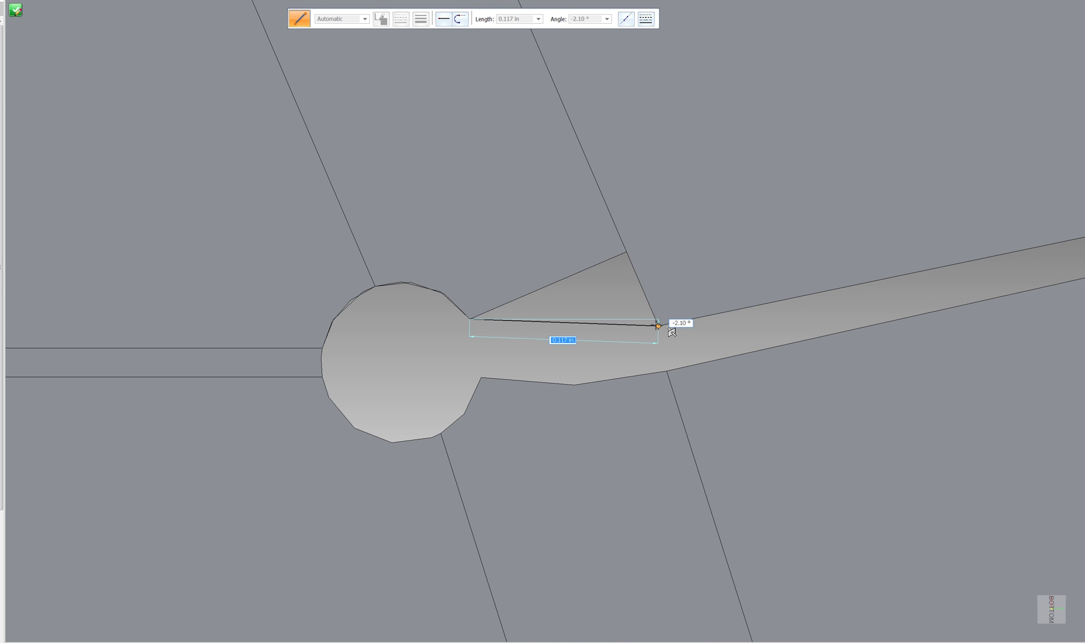
{"action": "key", "text": "Escape"}
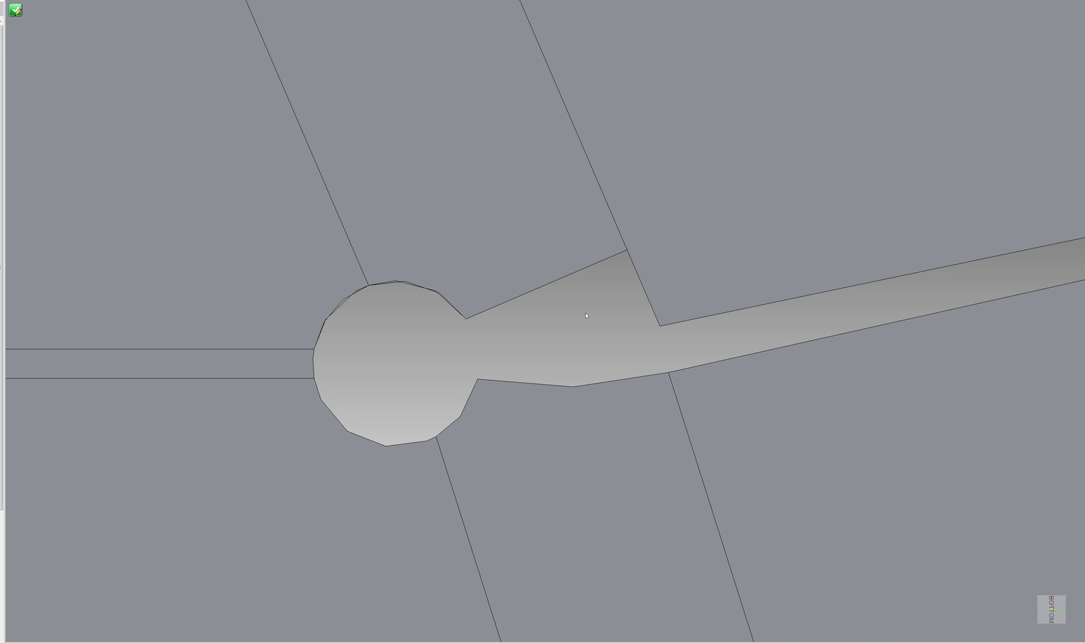
Step: Start a cutout at the corner relief with the flange face as its coincident sketch plane
{"action": "scroll", "coordinate": [586, 316], "scroll_direction": "down", "scroll_amount": 3}
{"action": "left_click", "coordinate": [553, 119]}
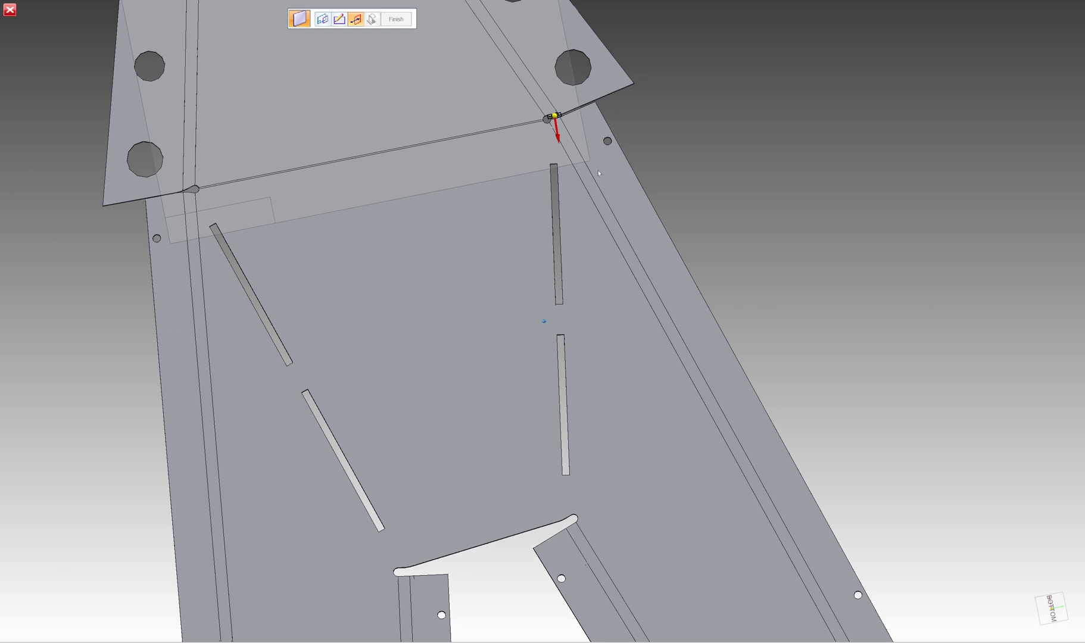
{"action": "scroll", "coordinate": [554, 119], "scroll_direction": "up", "scroll_amount": 6}
{"action": "left_click", "coordinate": [606, 360]}
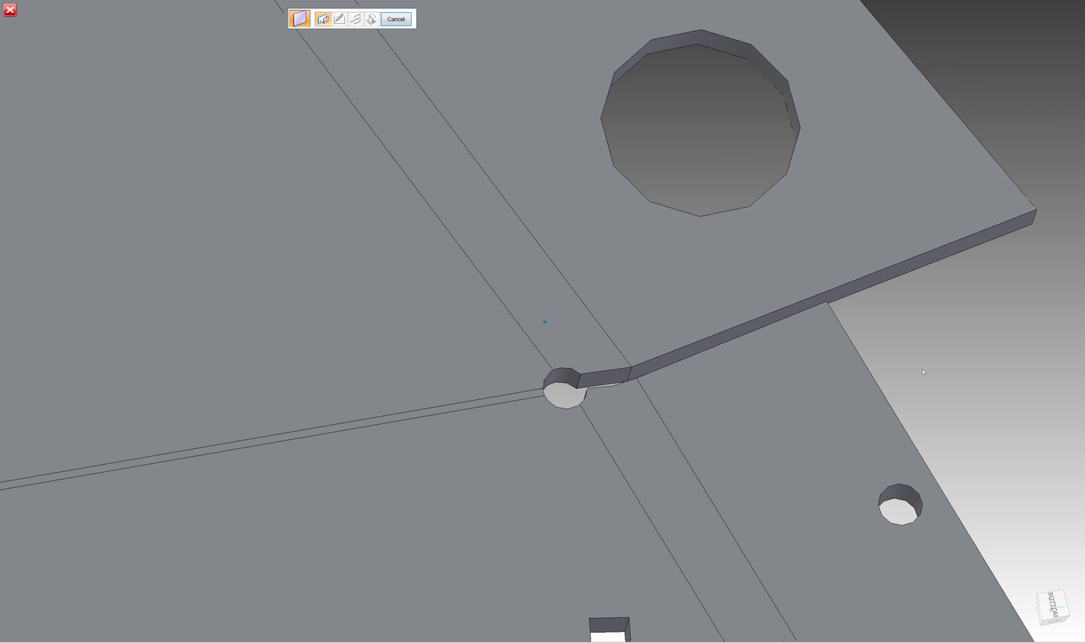
{"action": "middle_click_drag", "start_coordinate": [923, 372], "coordinate": [964, 368]}
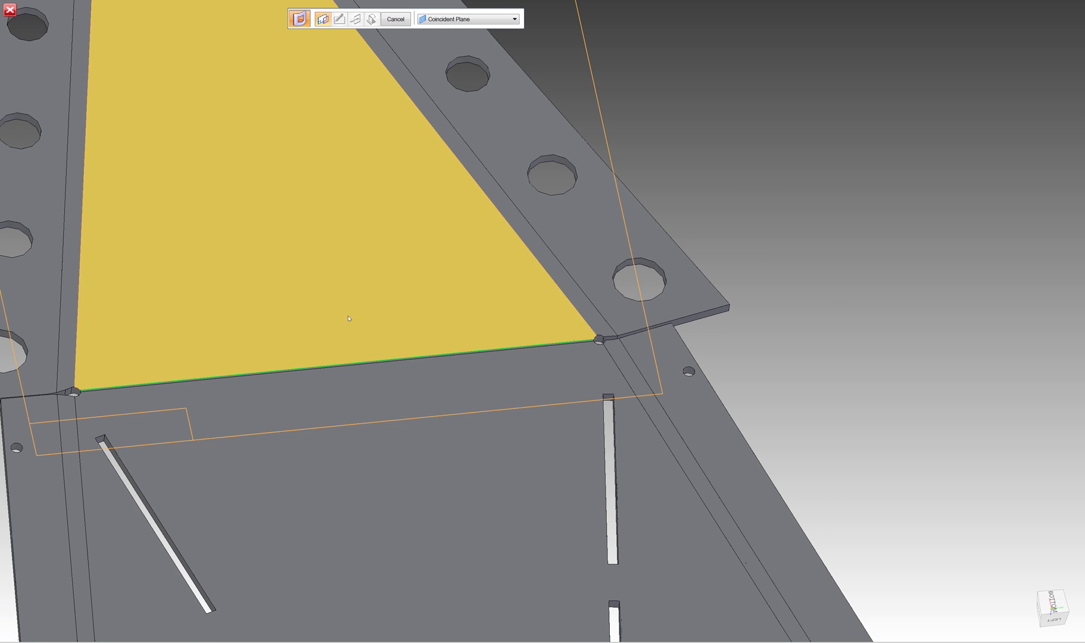
{"action": "left_click", "coordinate": [349, 319]}
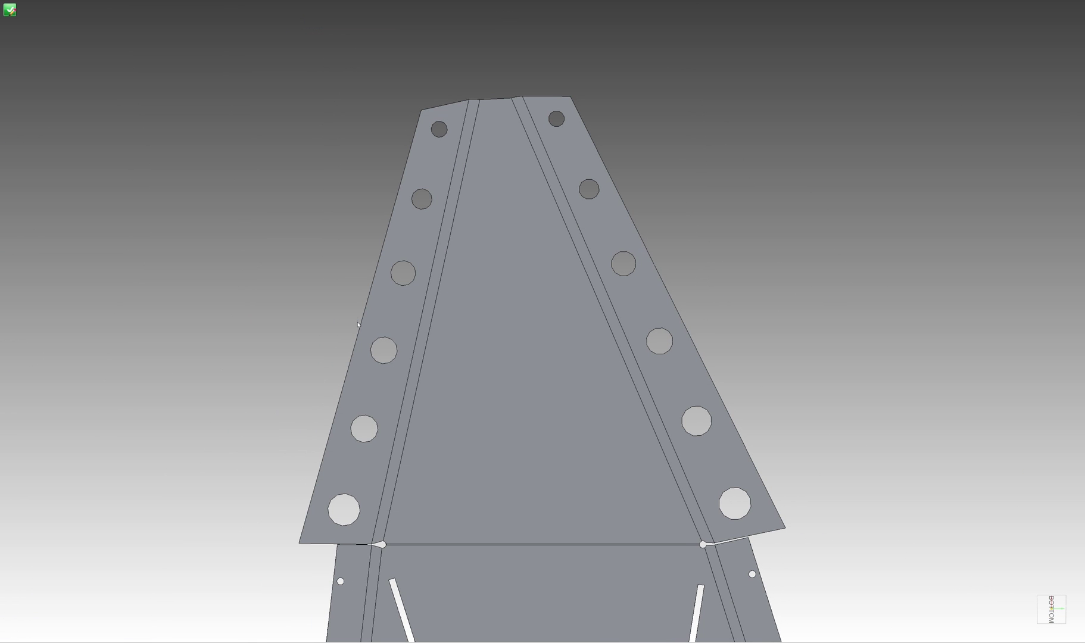
{"action": "scroll", "coordinate": [709, 545], "scroll_direction": "up", "scroll_amount": 10}
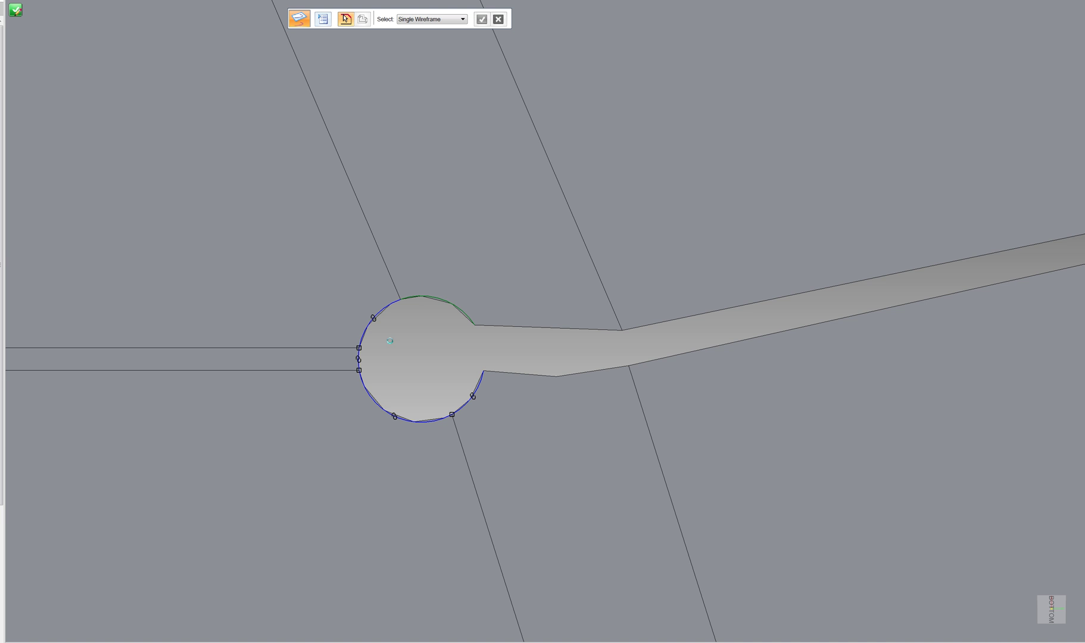
Step: Draw two lines tangent to the relief circle out to the slot corners and close the sketch
{"action": "scroll", "coordinate": [551, 387], "scroll_direction": "up", "scroll_amount": 5}
{"action": "key", "text": "l"}
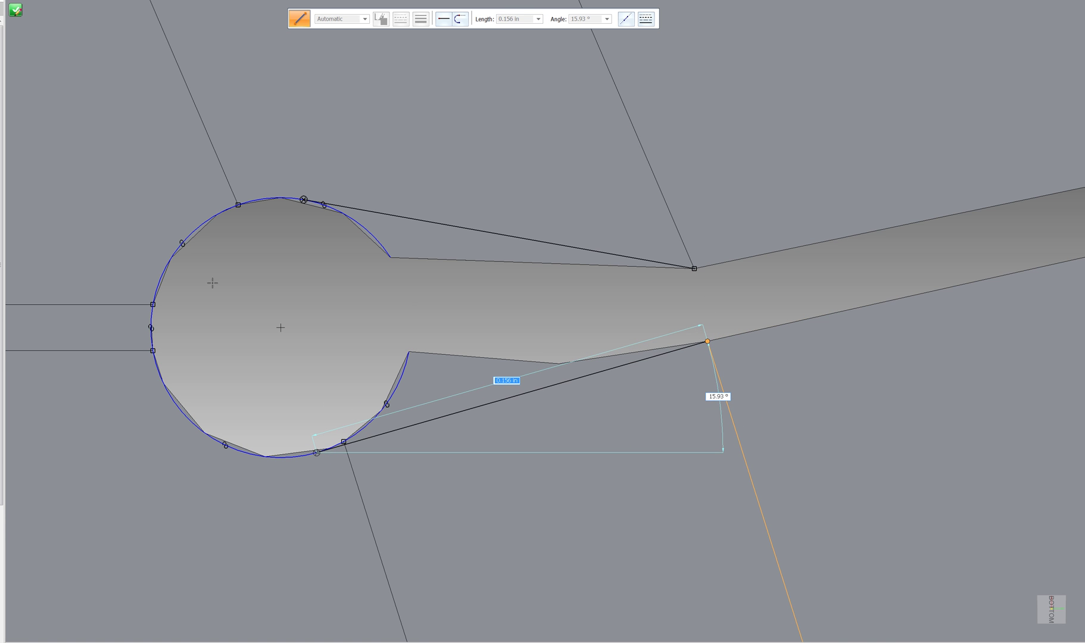
{"action": "scroll", "coordinate": [220, 284], "scroll_direction": "up", "scroll_amount": 2}
{"action": "key", "text": "Escape"}
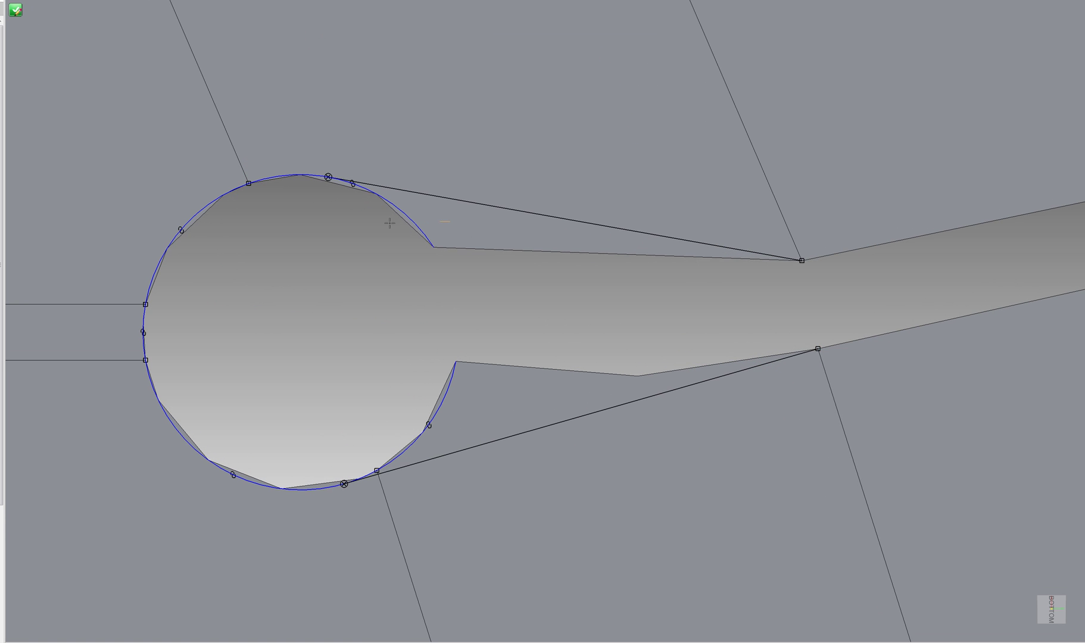
{"action": "scroll", "coordinate": [513, 350], "scroll_direction": "up", "scroll_amount": 1}
{"action": "scroll", "coordinate": [403, 344], "scroll_direction": "up", "scroll_amount": 8}
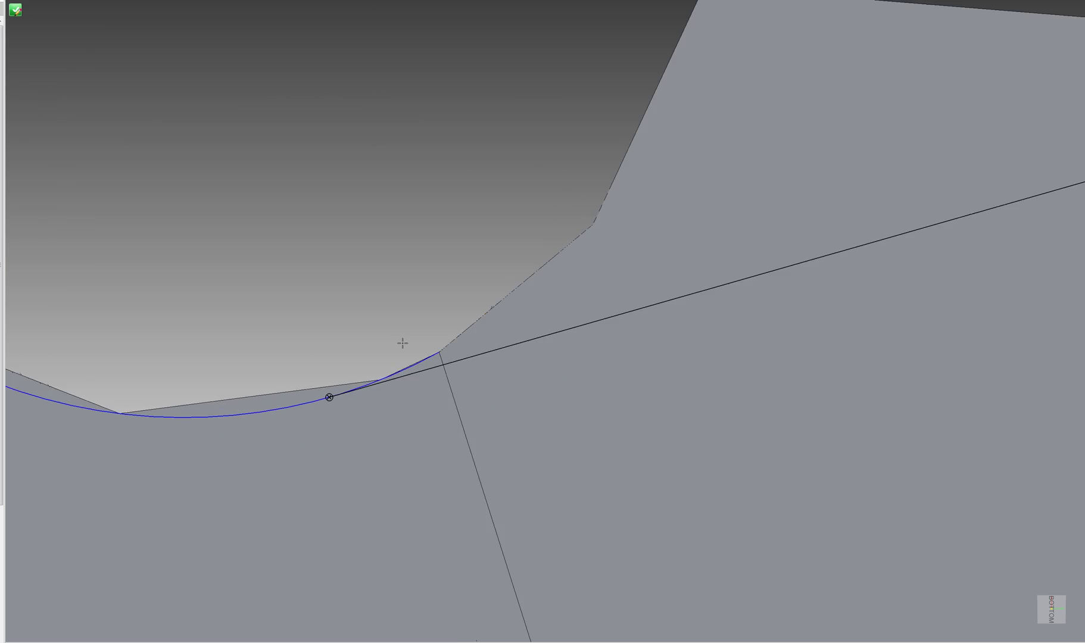
{"action": "scroll", "coordinate": [627, 254], "scroll_direction": "down", "scroll_amount": 8}
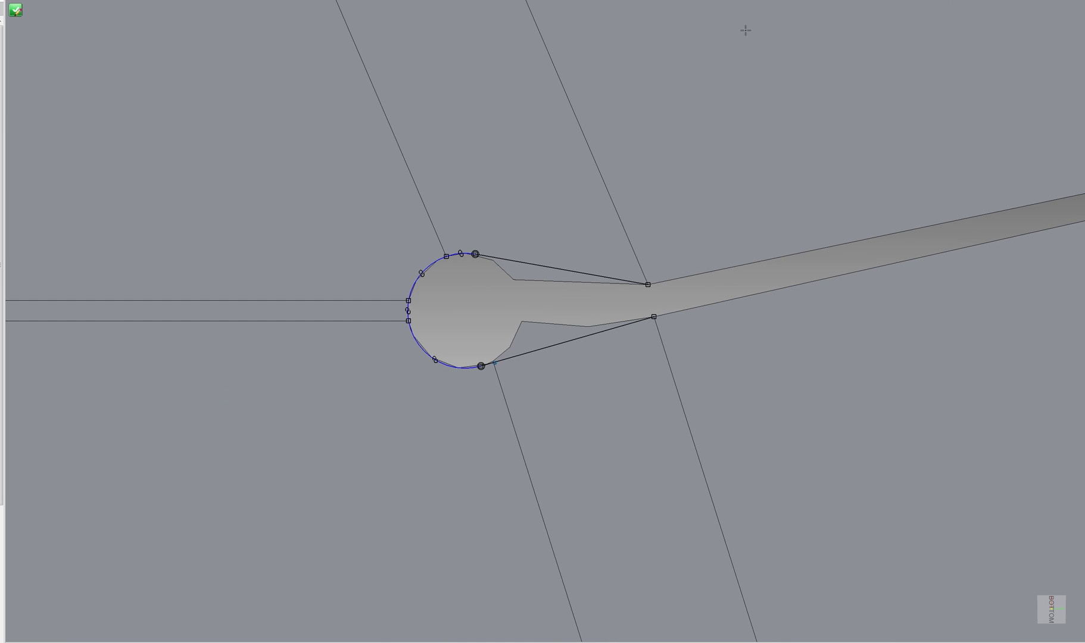
{"action": "key", "text": "e"}
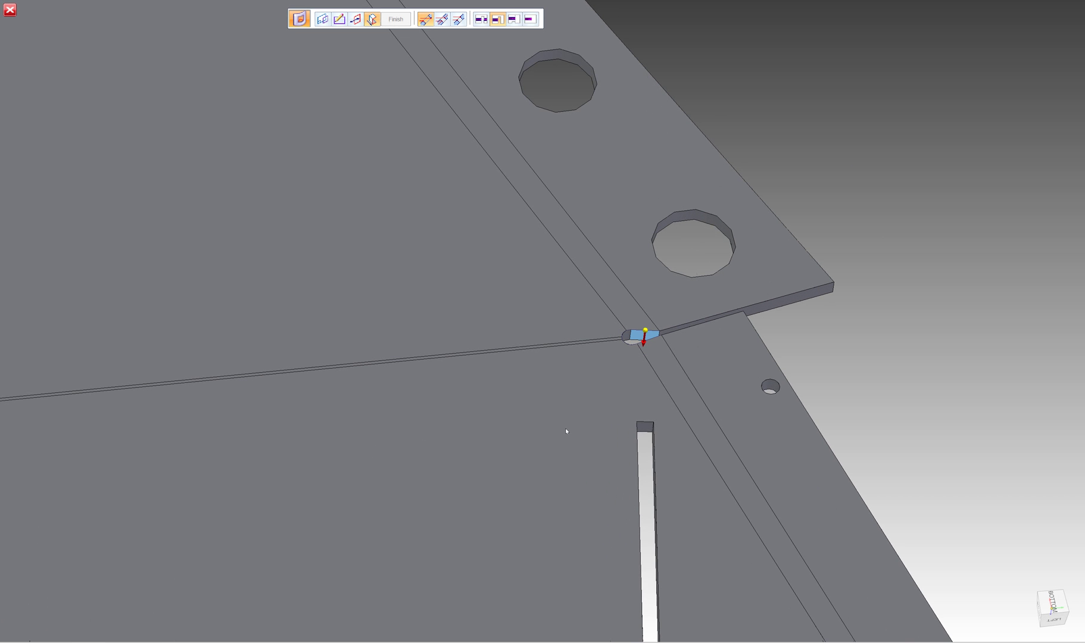
Step: Set the cutout extent and finish the tangent-profile cut in the flange
{"action": "left_click", "coordinate": [826, 340]}
{"action": "left_click", "coordinate": [395, 19]}
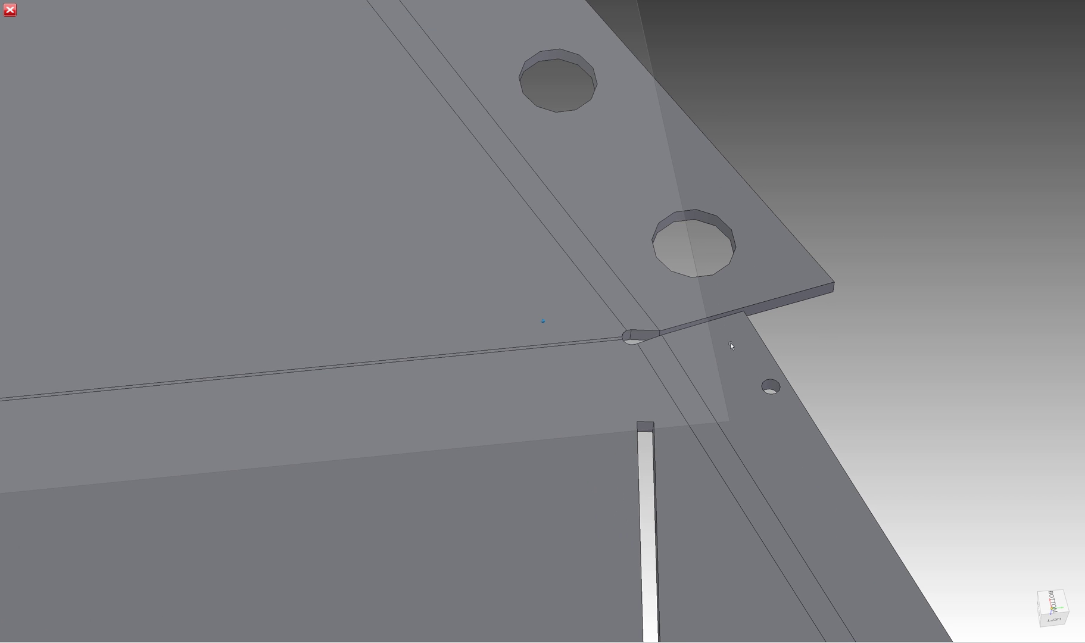
{"action": "middle_click_drag", "start_coordinate": [396, 18], "coordinate": [286, 22]}
{"action": "scroll", "coordinate": [685, 297], "scroll_direction": "up", "scroll_amount": 5}
Step: Break the corner edge at the relief with a 0.500 in round
{"action": "key", "text": "b"}
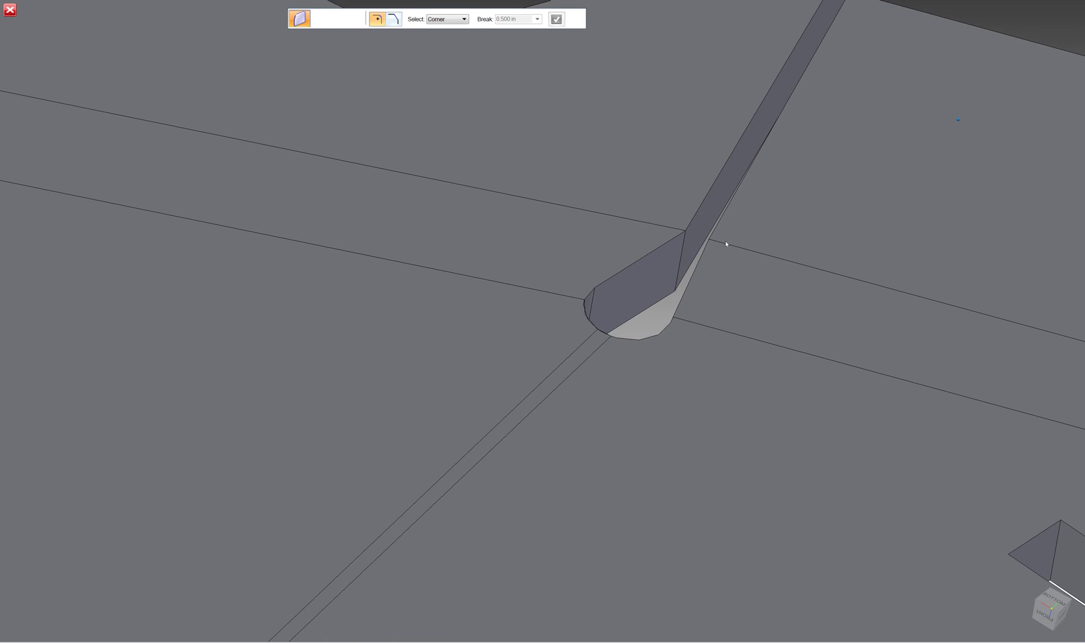
{"action": "scroll", "coordinate": [683, 257], "scroll_direction": "up", "scroll_amount": 2}
{"action": "middle_click_drag", "start_coordinate": [806, 251], "coordinate": [849, 344]}
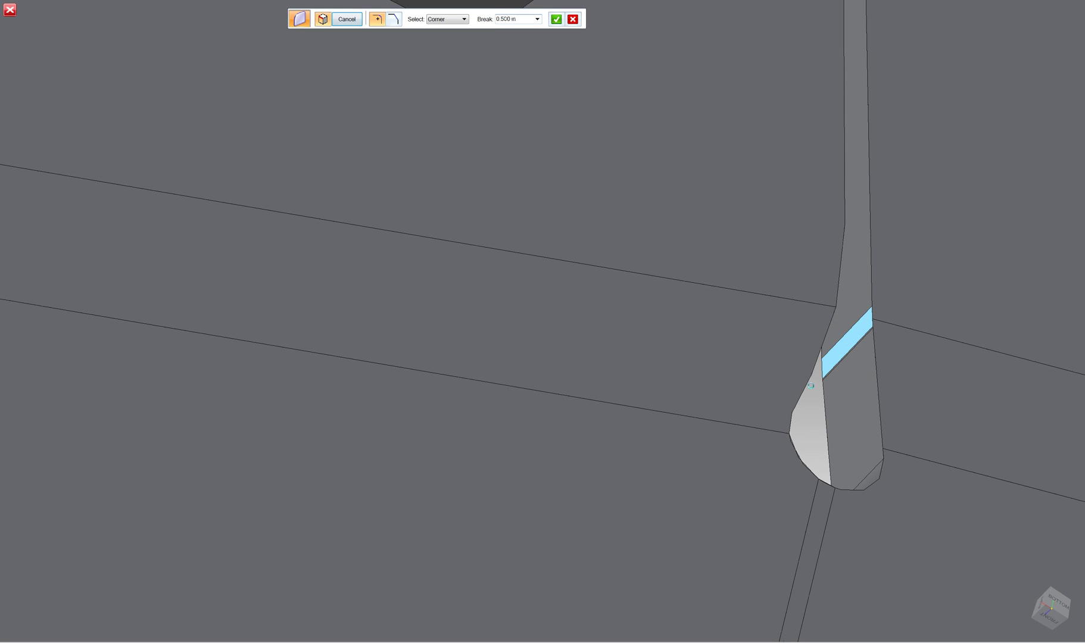
{"action": "key", "text": "Return"}
{"action": "scroll", "coordinate": [543, 321], "scroll_direction": "down", "scroll_amount": 5}
{"action": "middle_click_drag", "start_coordinate": [774, 89], "coordinate": [821, 170]}
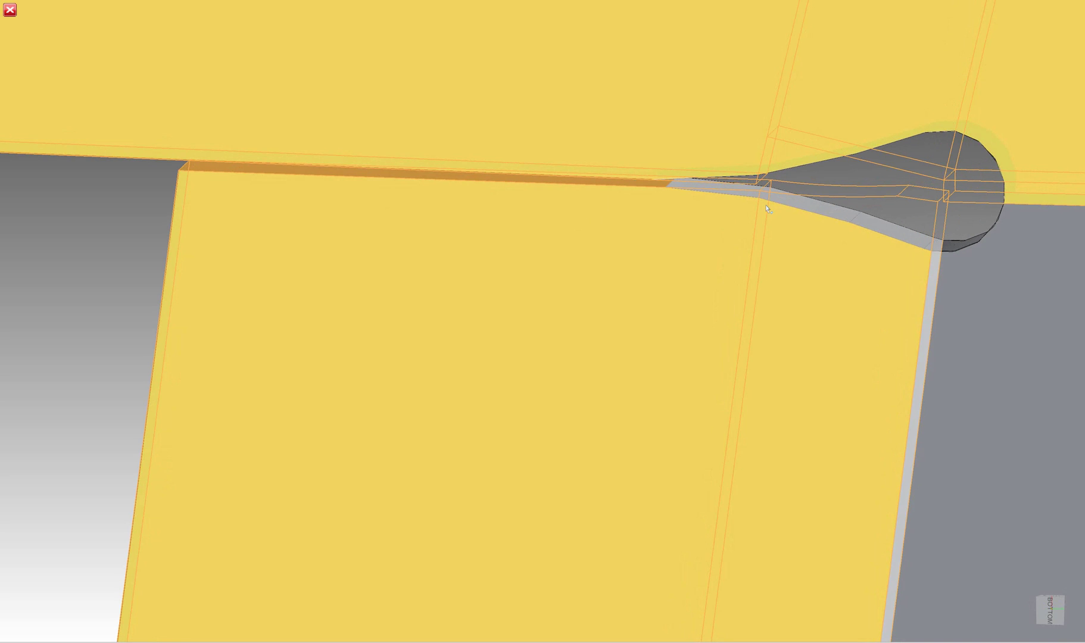
Step: Inspect the teardrop notches from several angles, then set Rebend to include all bends
{"action": "middle_click_drag", "start_coordinate": [767, 209], "coordinate": [721, 210], "text": "shift"}
{"action": "scroll", "coordinate": [799, 252], "scroll_direction": "down", "scroll_amount": 8}
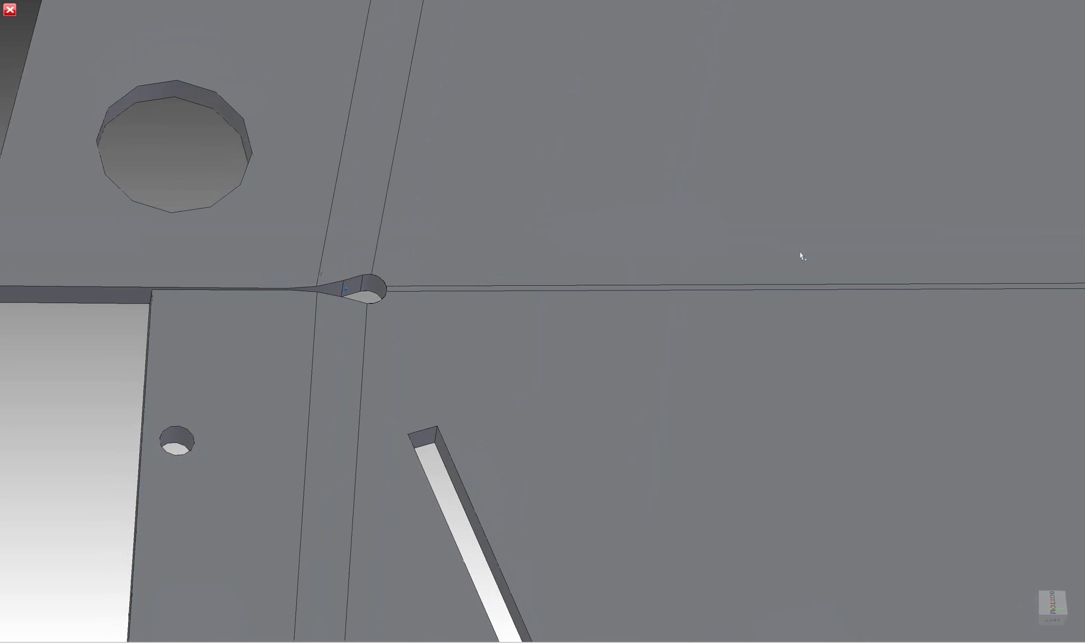
{"action": "scroll", "coordinate": [177, 396], "scroll_direction": "down", "scroll_amount": 5}
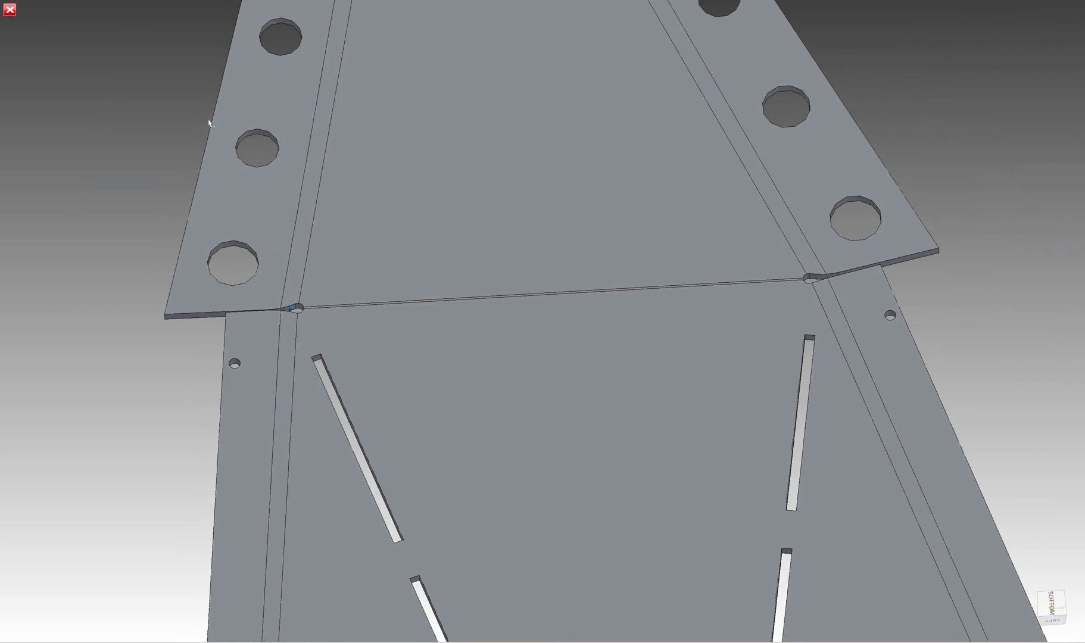
{"action": "scroll", "coordinate": [189, 387], "scroll_direction": "up", "scroll_amount": 5}
{"action": "mouse_move", "coordinate": [189, 387]}
{"action": "middle_mouse_down", "text": "shift"}
{"action": "mouse_move", "coordinate": [179, 417]}
{"action": "mouse_move", "coordinate": [214, 381]}
{"action": "mouse_move", "coordinate": [218, 355]}
{"action": "middle_mouse_up", "text": "shift"}
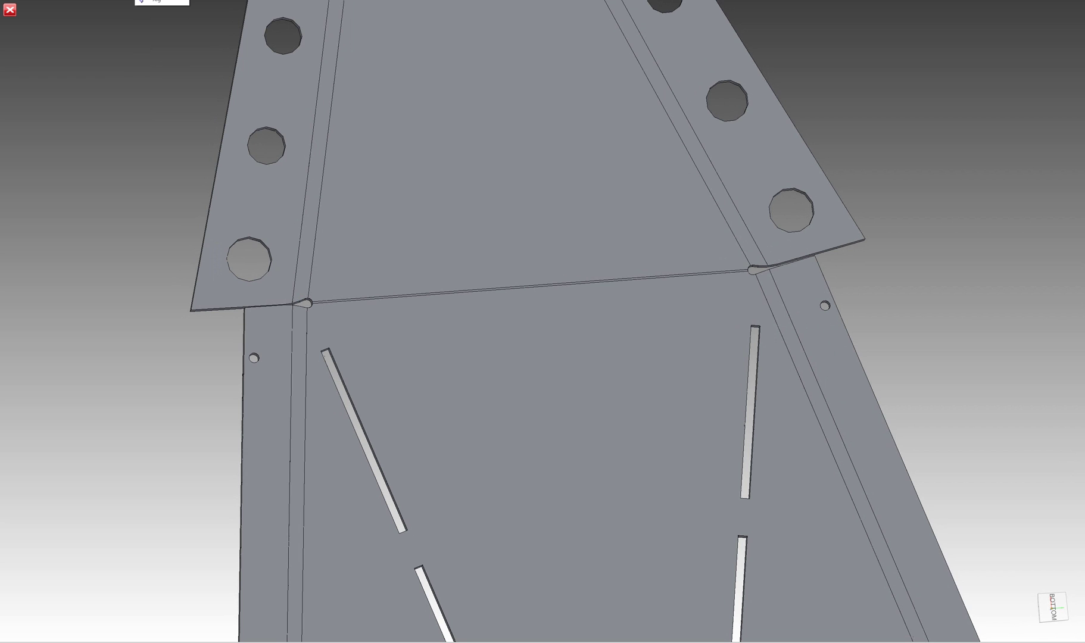
{"action": "left_click", "coordinate": [411, 35]}
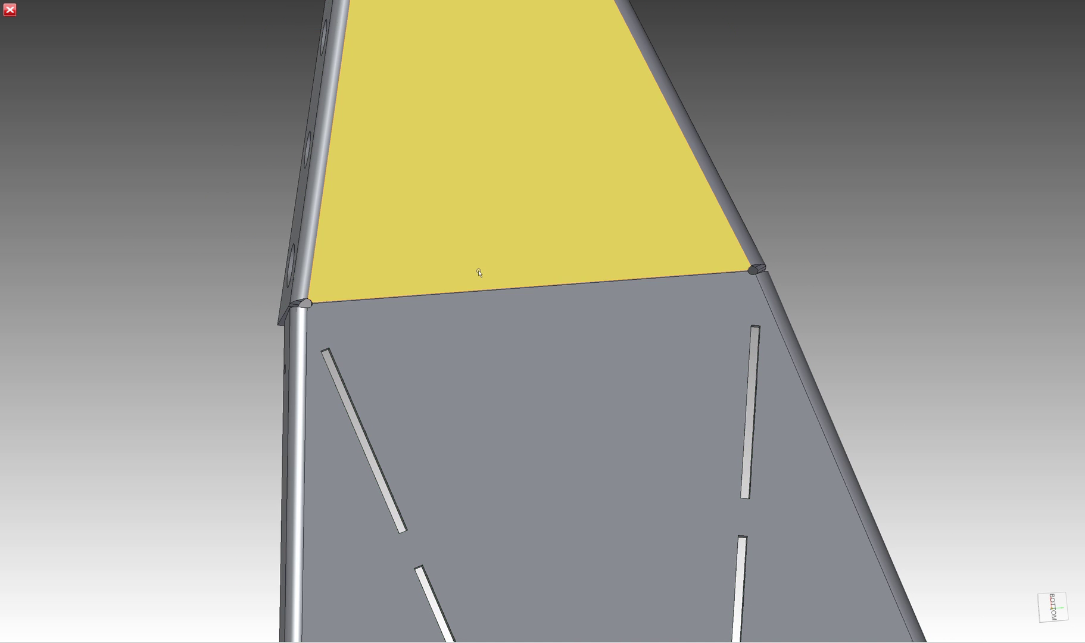
Step: Refold all bends with the upper face as the fixed face
{"action": "left_click", "coordinate": [477, 274]}
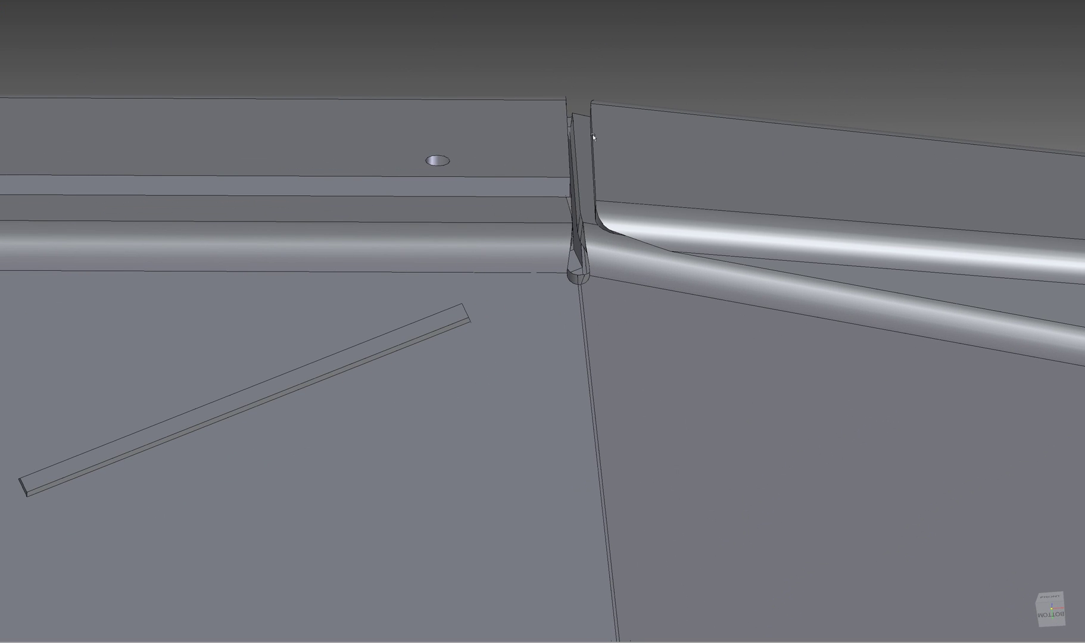
Step: Select the right flange and its bend for inspection
{"action": "left_click", "coordinate": [624, 124]}
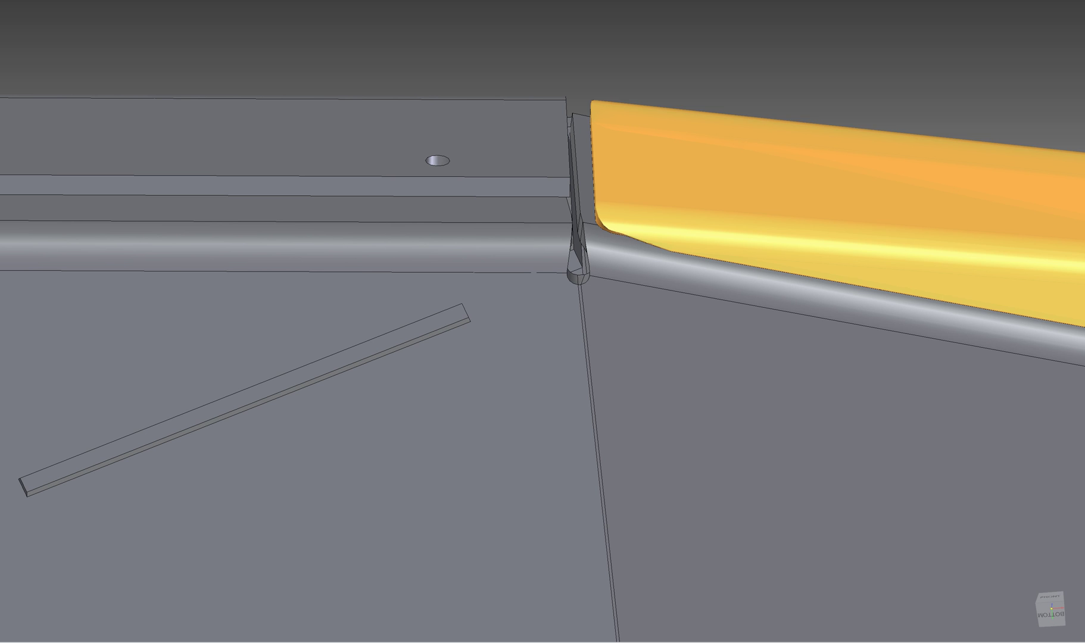